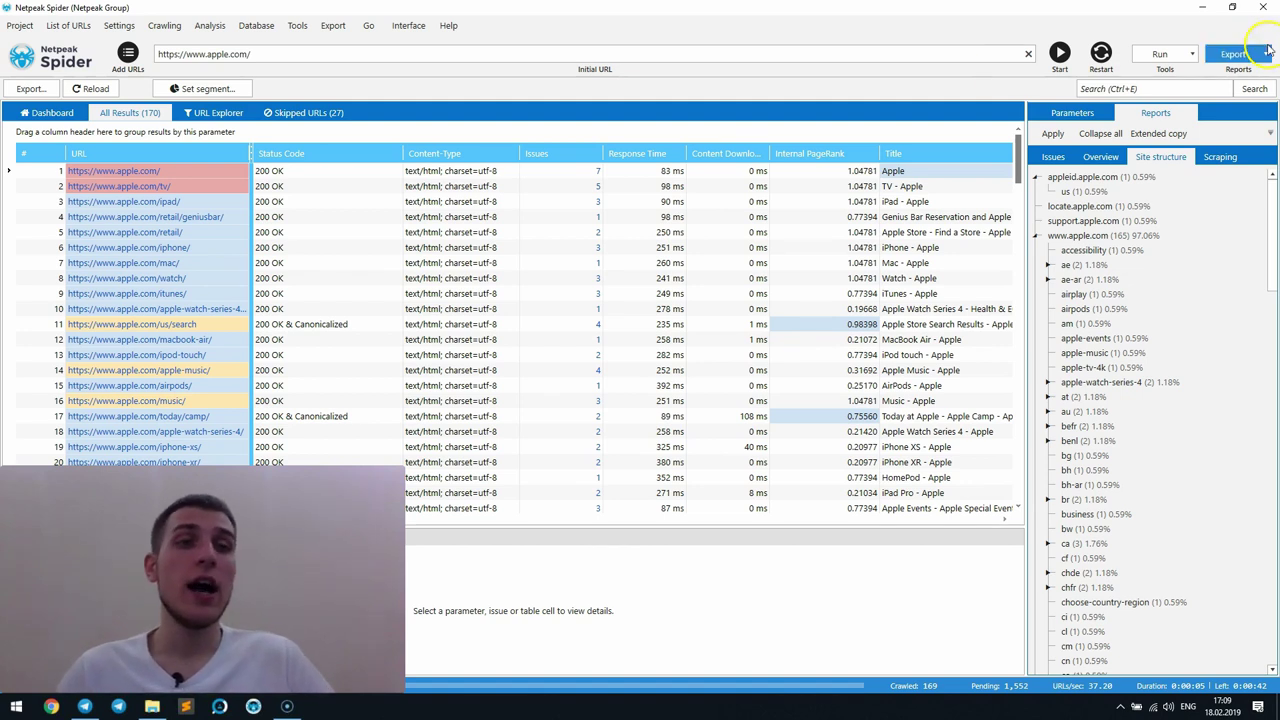
{"action": "left_click", "coordinate": [1244, 55]}
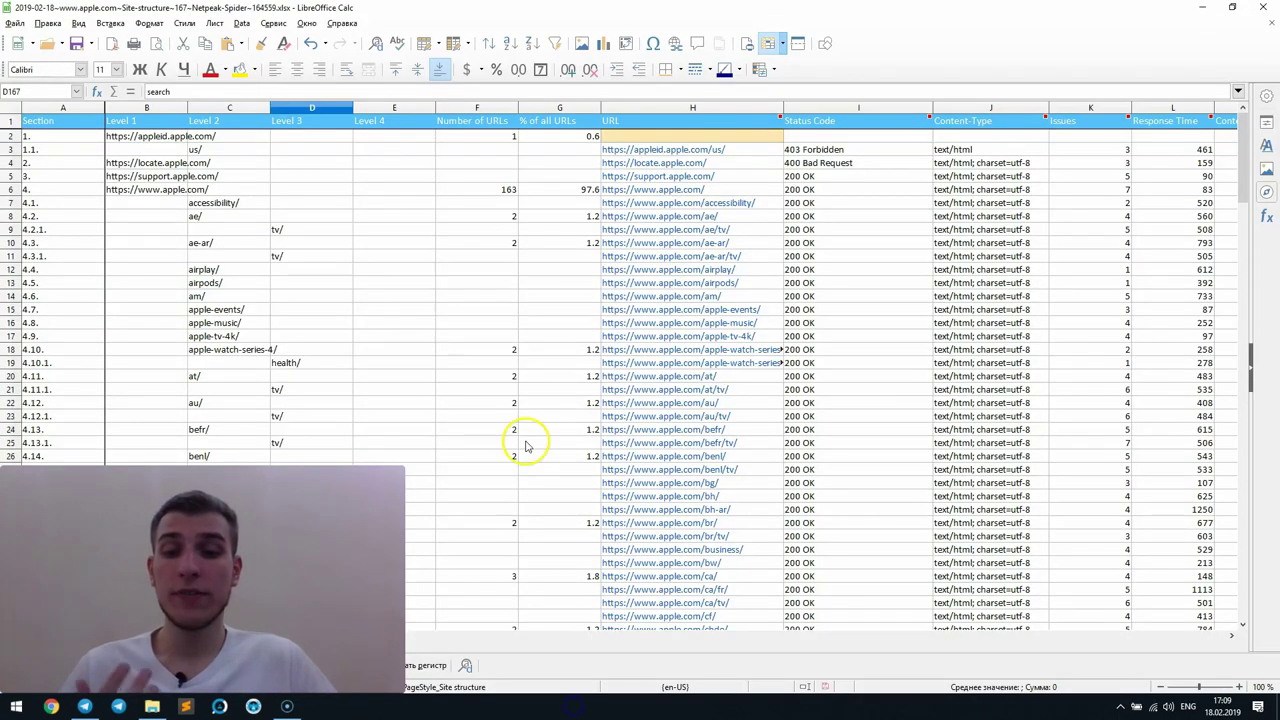
{"action": "left_click_drag", "start_coordinate": [370, 636], "coordinate": [128, 515]}
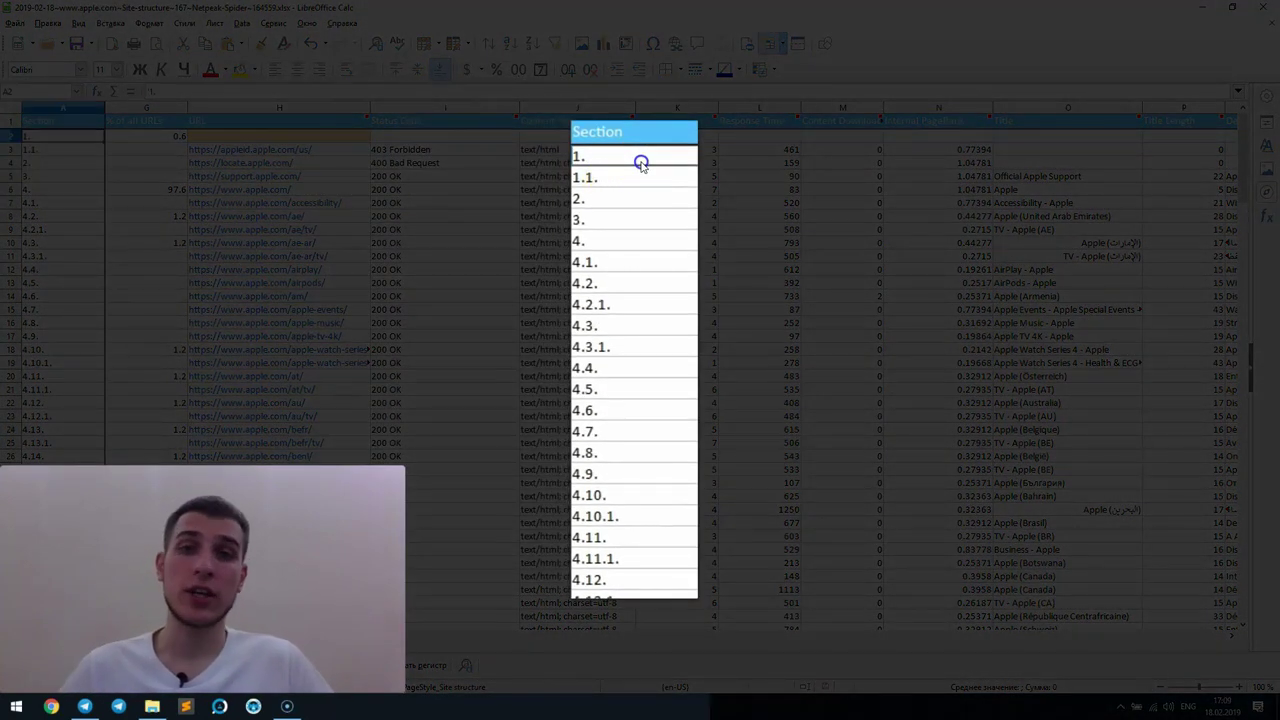
{"action": "left_click", "coordinate": [65, 139]}
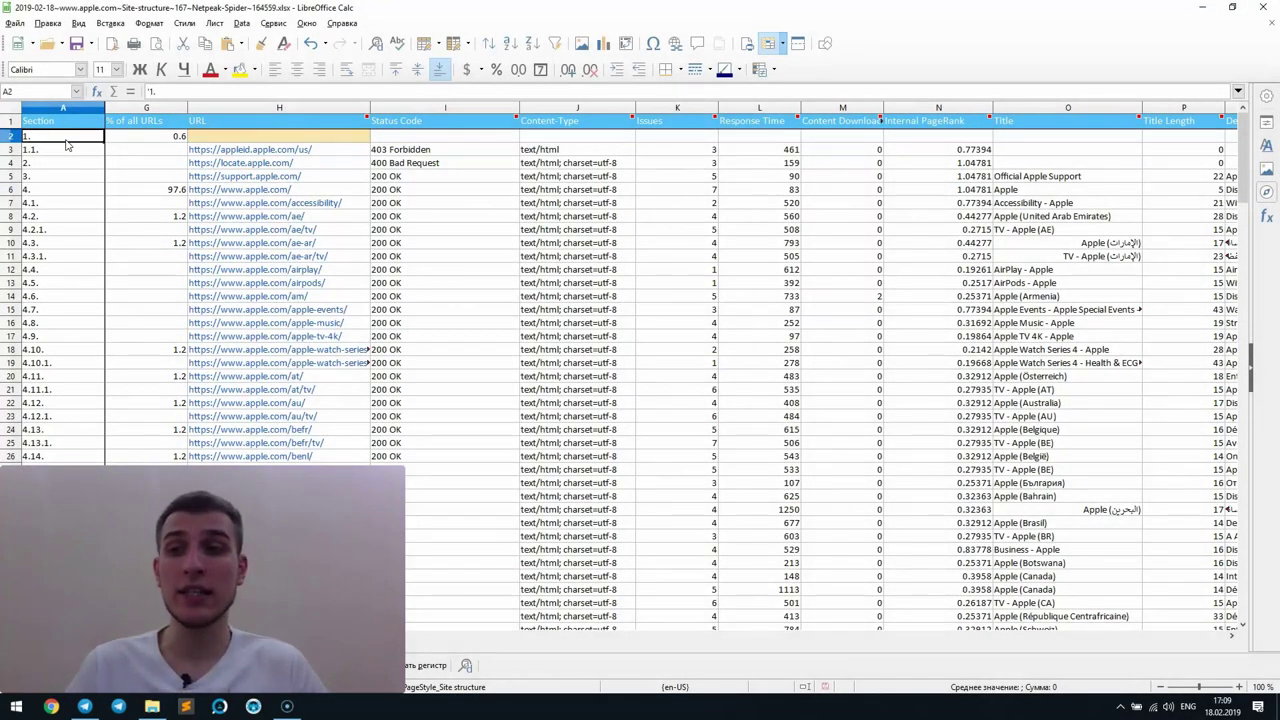
{"action": "scroll", "coordinate": [65, 146], "scroll_direction": "down", "scroll_amount": 3}
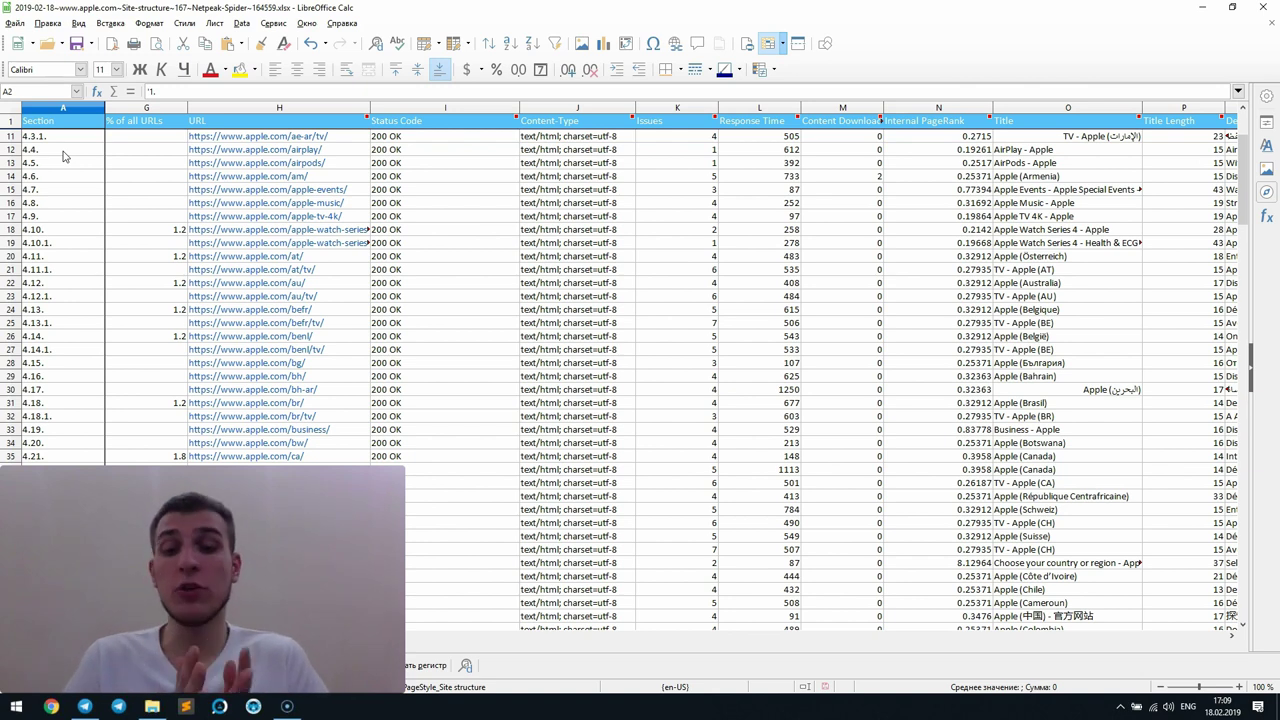
- Compare the Site structure report in Netpeak Spider with the rows of the exported spreadsheet in LibreOffice Calc
{"action": "key", "text": "alt+Tab"}
{"action": "left_click", "coordinate": [1165, 138]}
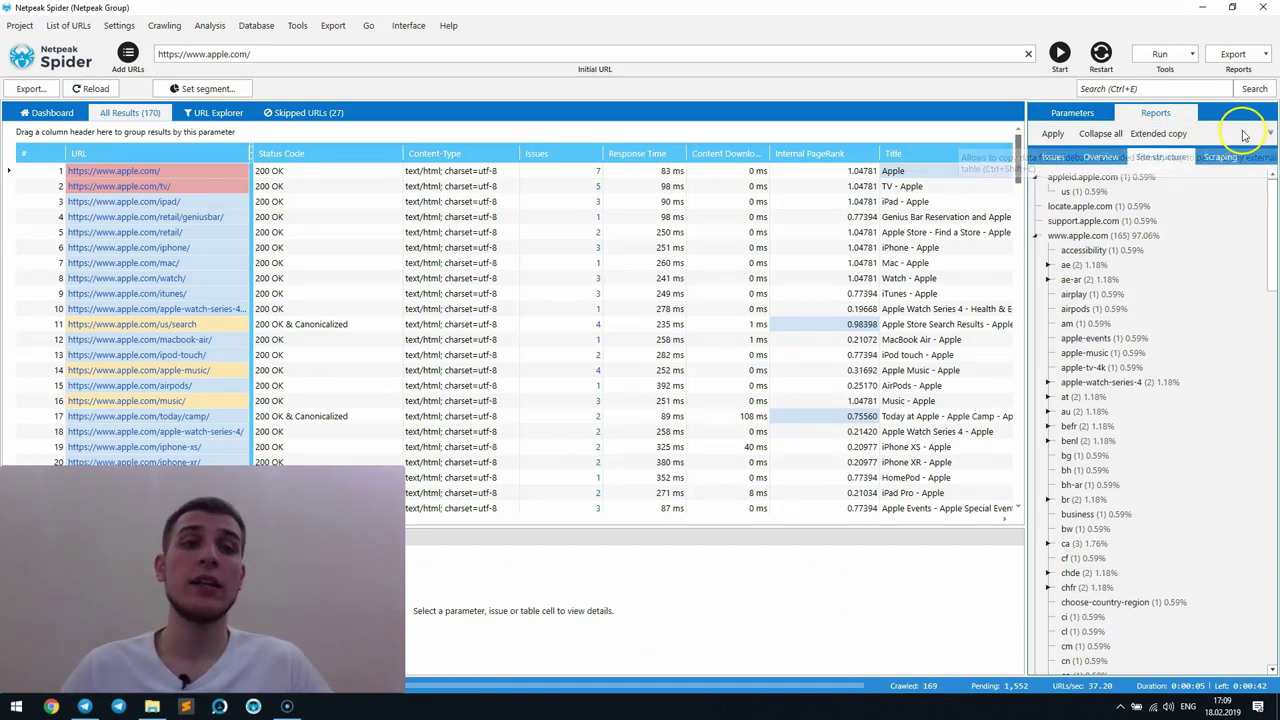
{"action": "left_click", "coordinate": [1190, 158]}
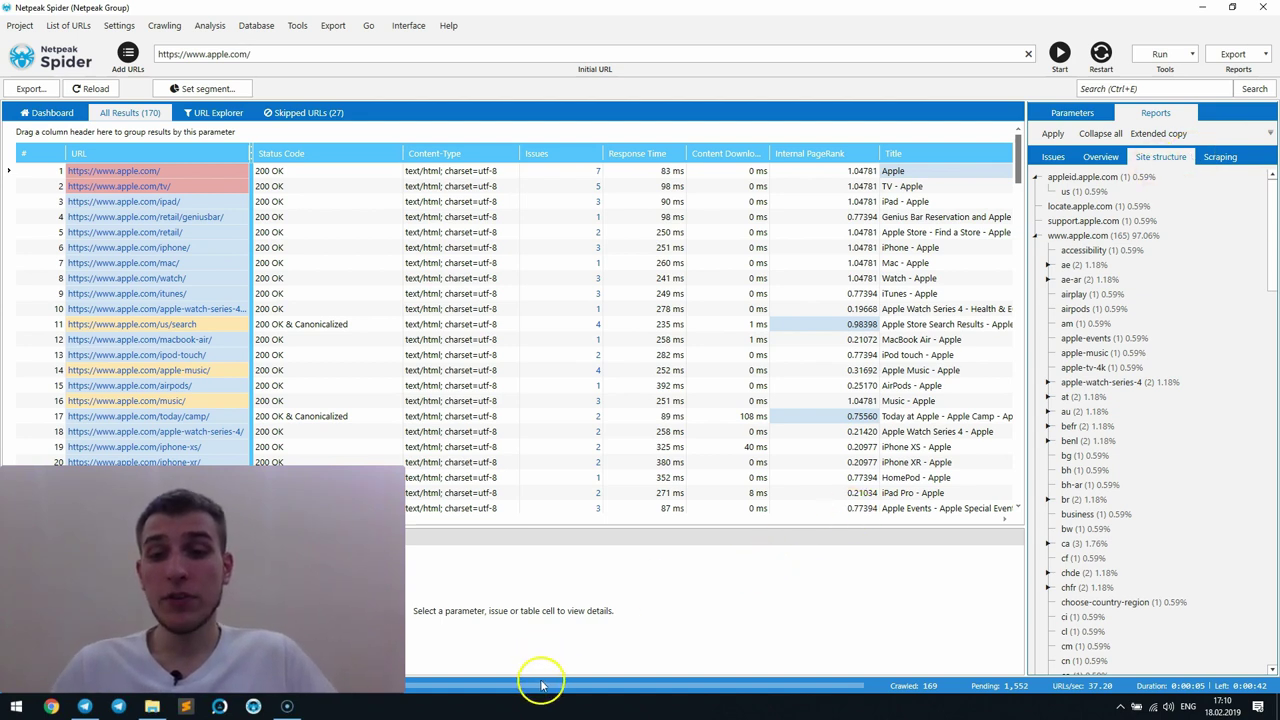
{"action": "key", "text": "alt+Tab"}
{"action": "scroll", "coordinate": [285, 240], "scroll_direction": "down", "scroll_amount": 20}
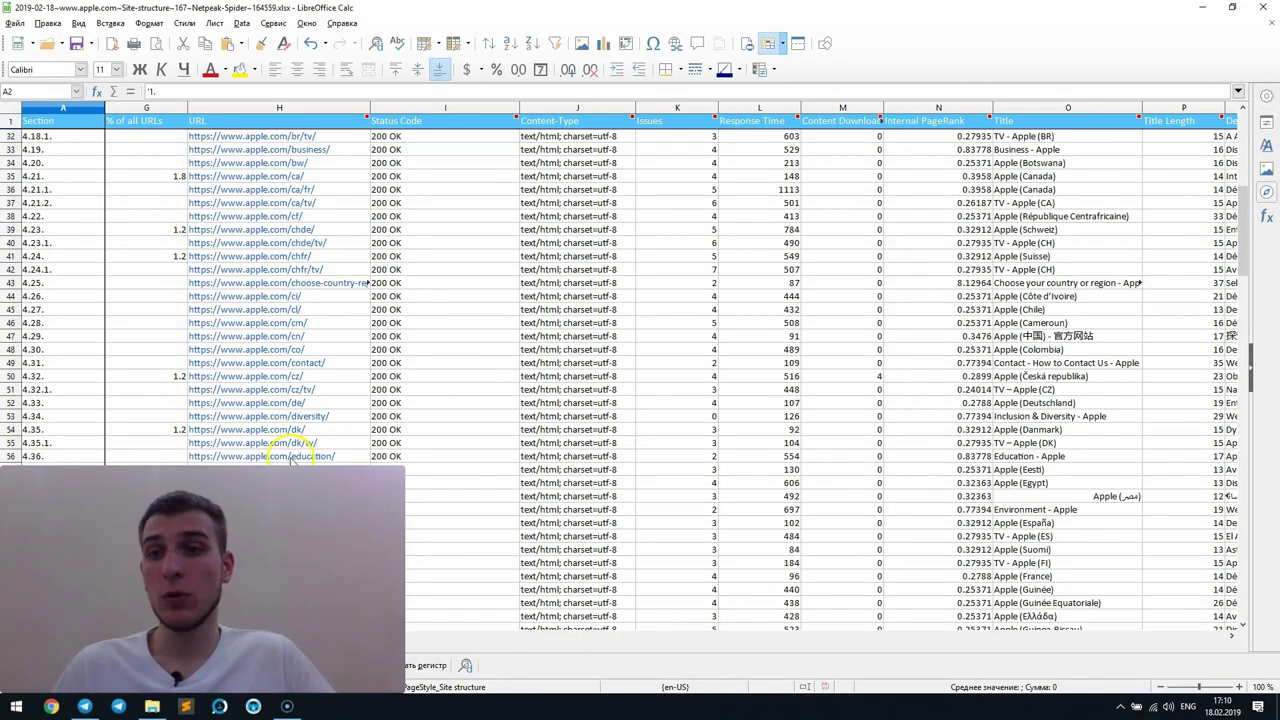
{"action": "scroll", "coordinate": [285, 240], "scroll_direction": "down", "scroll_amount": 2}
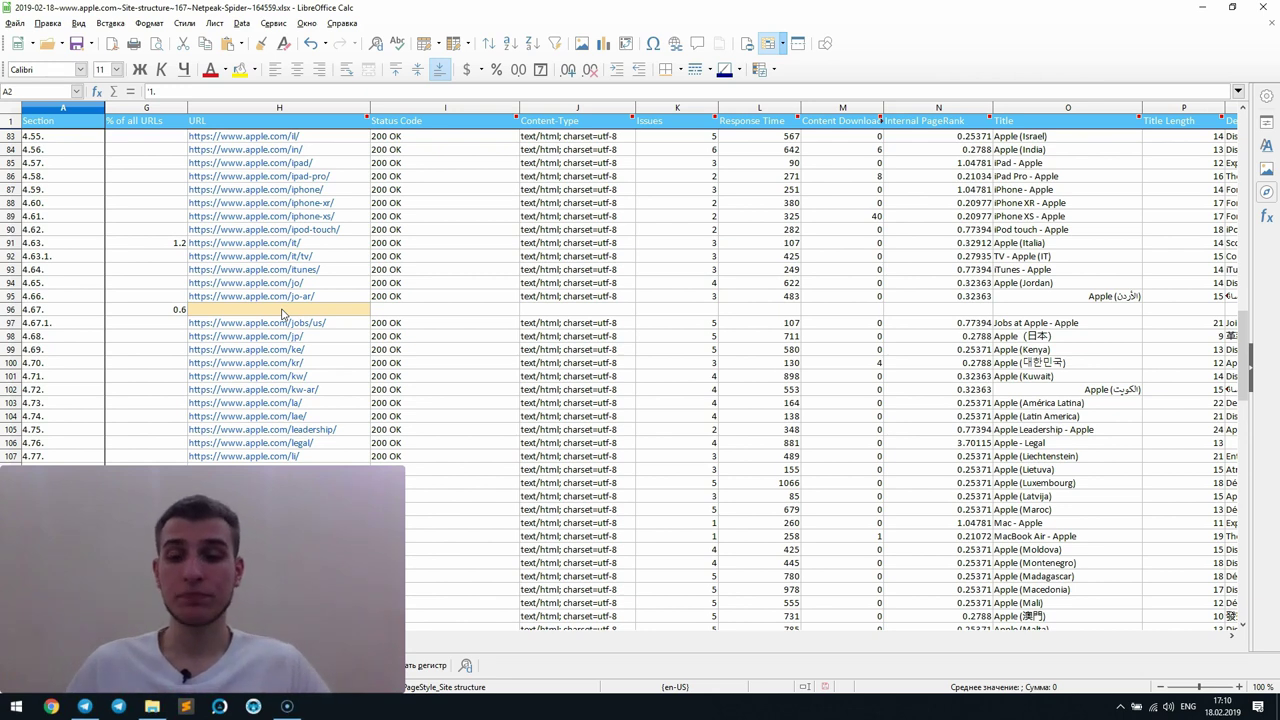
{"action": "left_click", "coordinate": [1165, 137]}
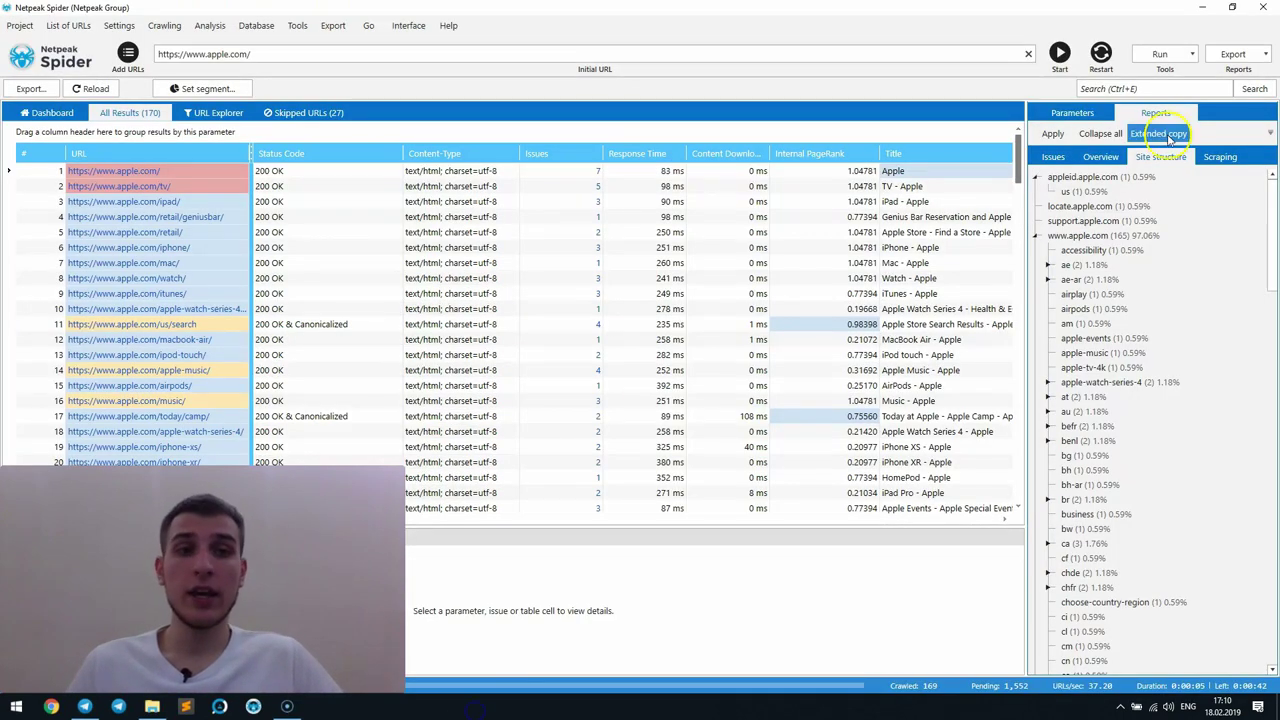
{"action": "left_click", "coordinate": [1100, 158]}
{"action": "left_click", "coordinate": [1160, 158]}
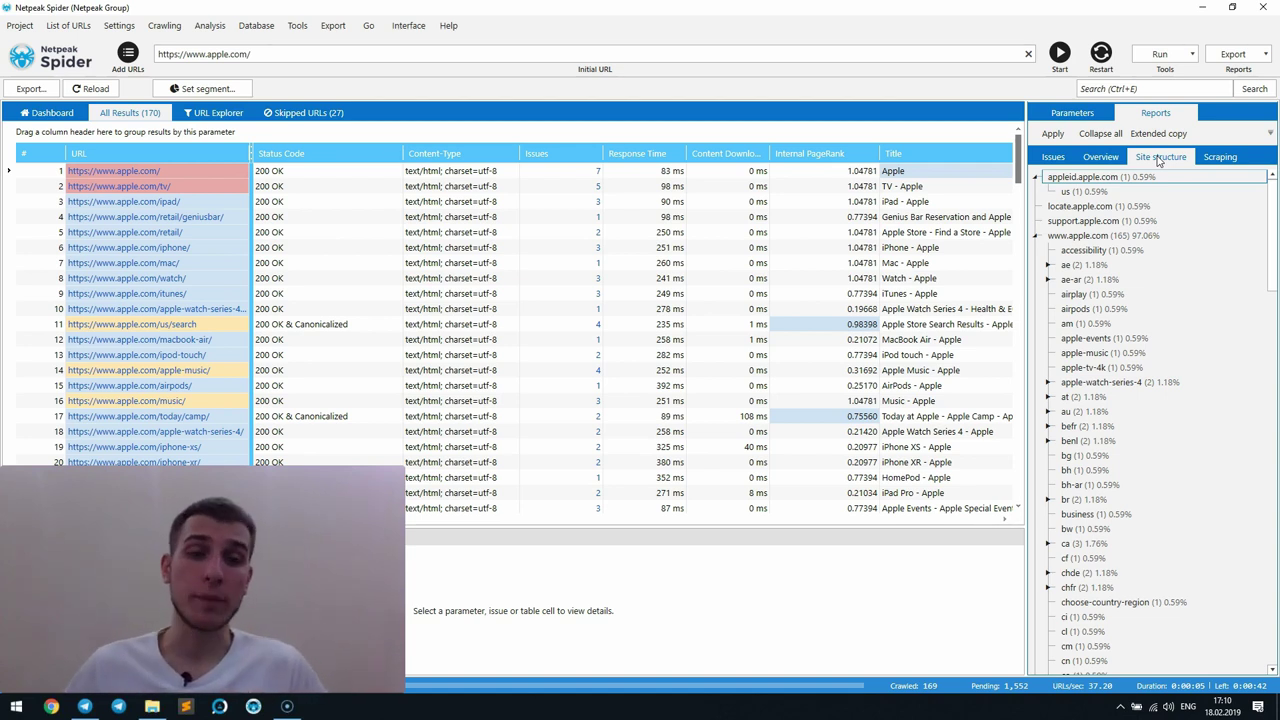
{"action": "scroll", "coordinate": [1115, 260], "scroll_direction": "down", "scroll_amount": 9}
{"action": "left_click", "coordinate": [1122, 352]}
{"action": "scroll", "coordinate": [1127, 358], "scroll_direction": "down", "scroll_amount": 2}
{"action": "left_click", "coordinate": [1127, 357]}
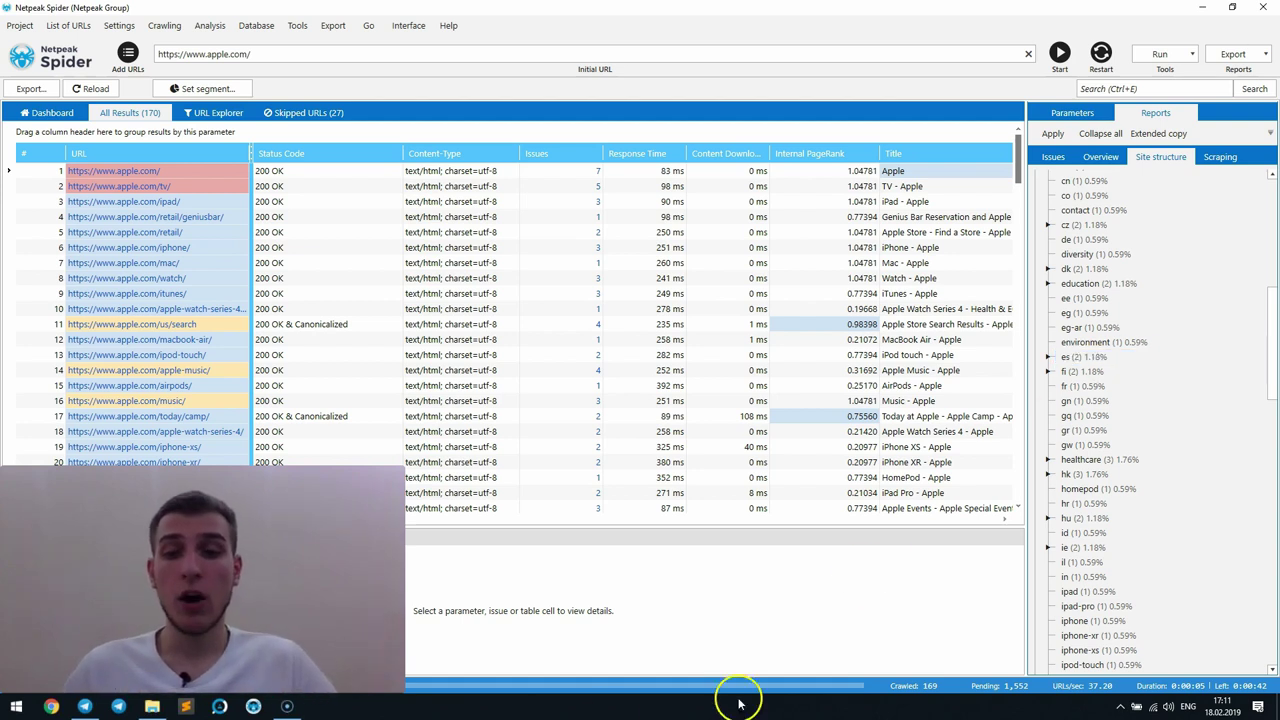
- In the LibreOffice Calc site structure export, copy cells B2:G171, from the Level 1 column through % of all URLs
{"action": "left_click", "coordinate": [84, 690]}
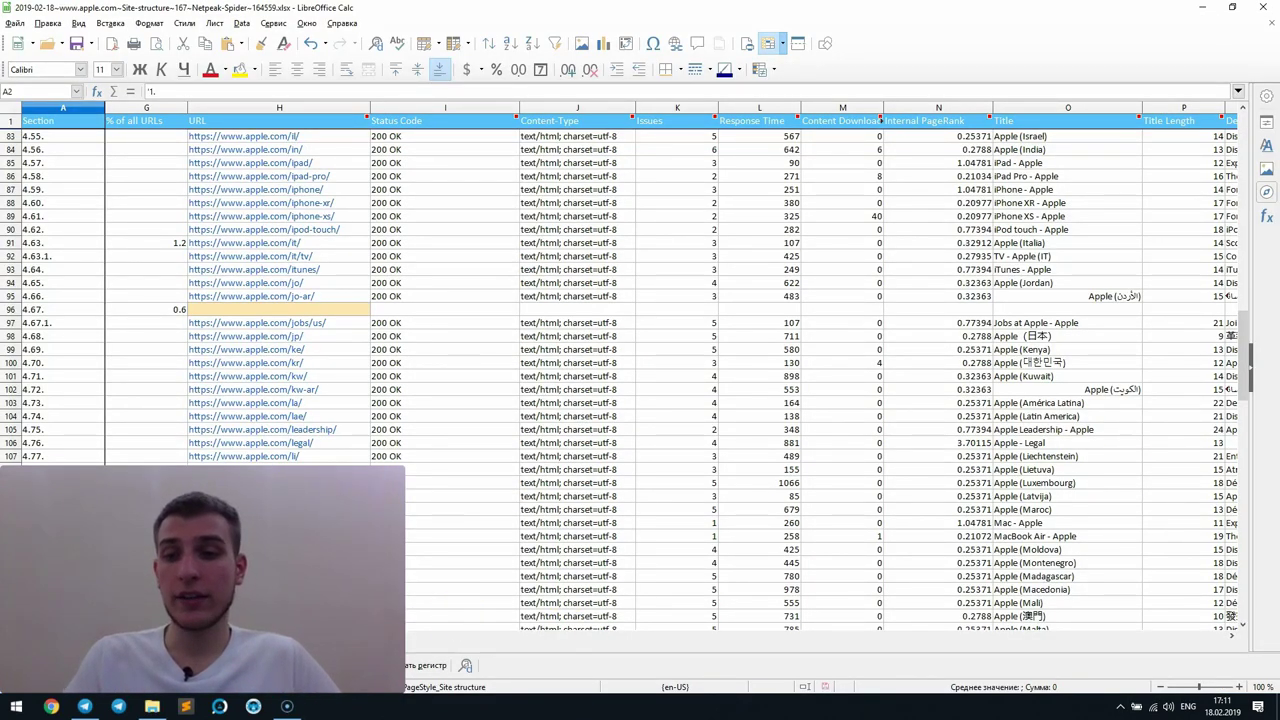
{"action": "scroll", "coordinate": [300, 350], "scroll_direction": "left", "scroll_amount": 5}
{"action": "scroll", "coordinate": [157, 180], "scroll_direction": "up", "scroll_amount": 15}
{"action": "scroll", "coordinate": [157, 184], "scroll_direction": "up", "scroll_amount": 12}
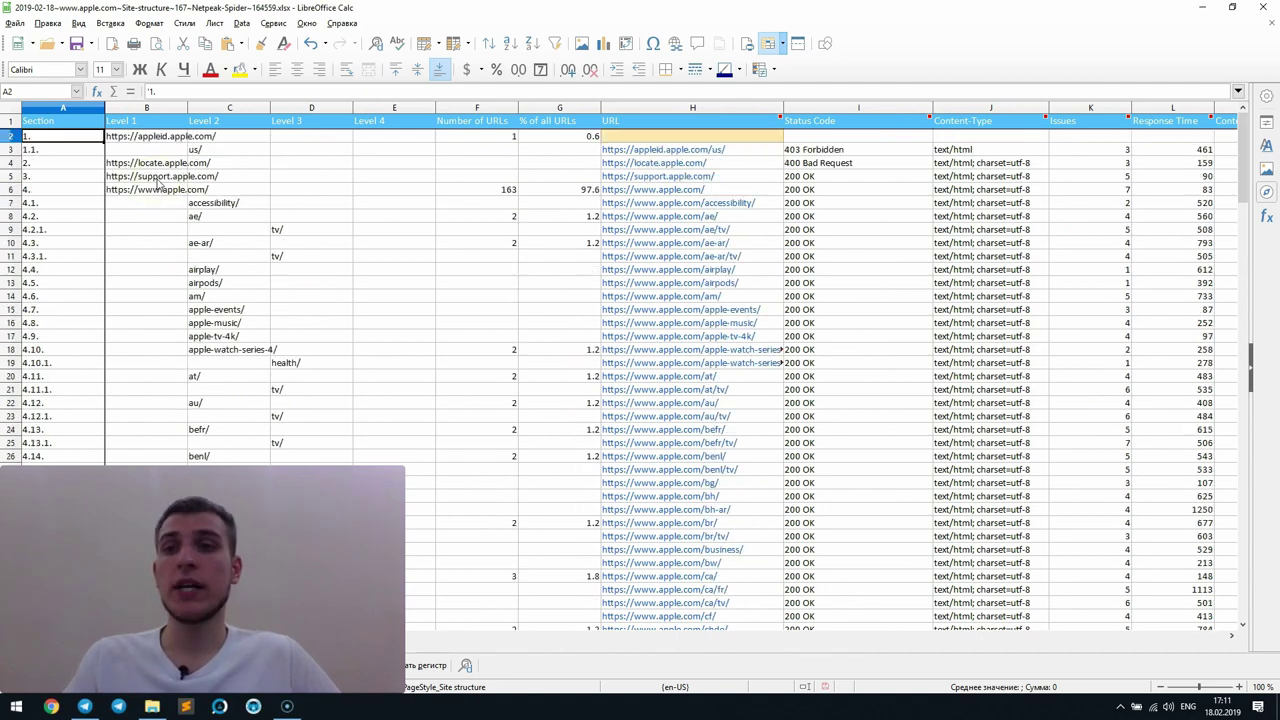
{"action": "left_click", "coordinate": [145, 136]}
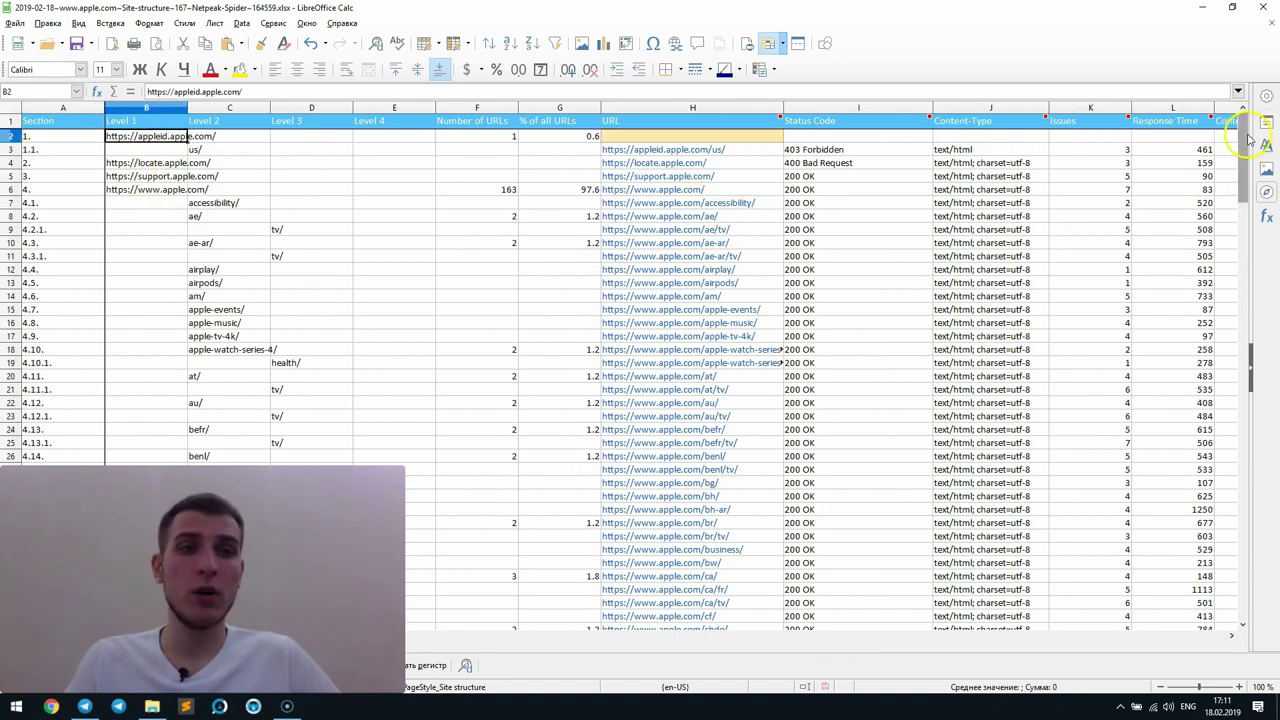
{"action": "left_click_drag", "start_coordinate": [1243, 135], "coordinate": [1208, 524]}
{"action": "left_click", "coordinate": [566, 270], "text": "shift"}
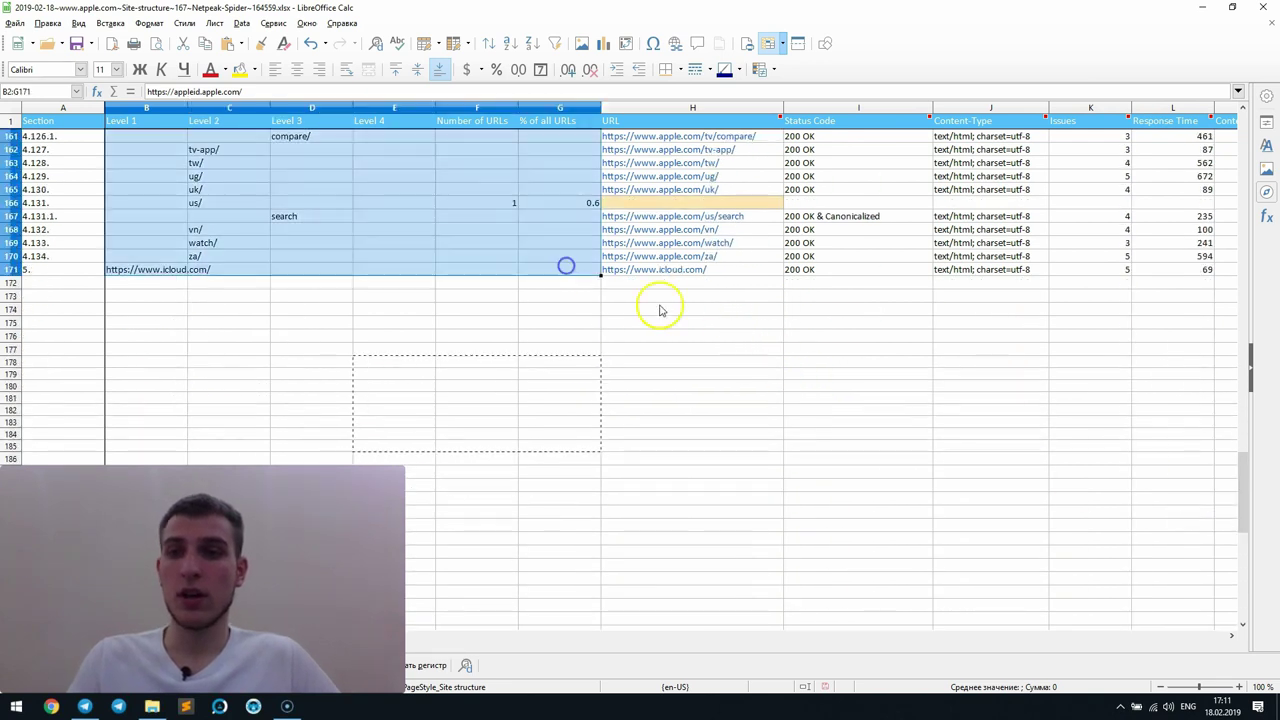
{"action": "key", "text": "ctrl+c"}
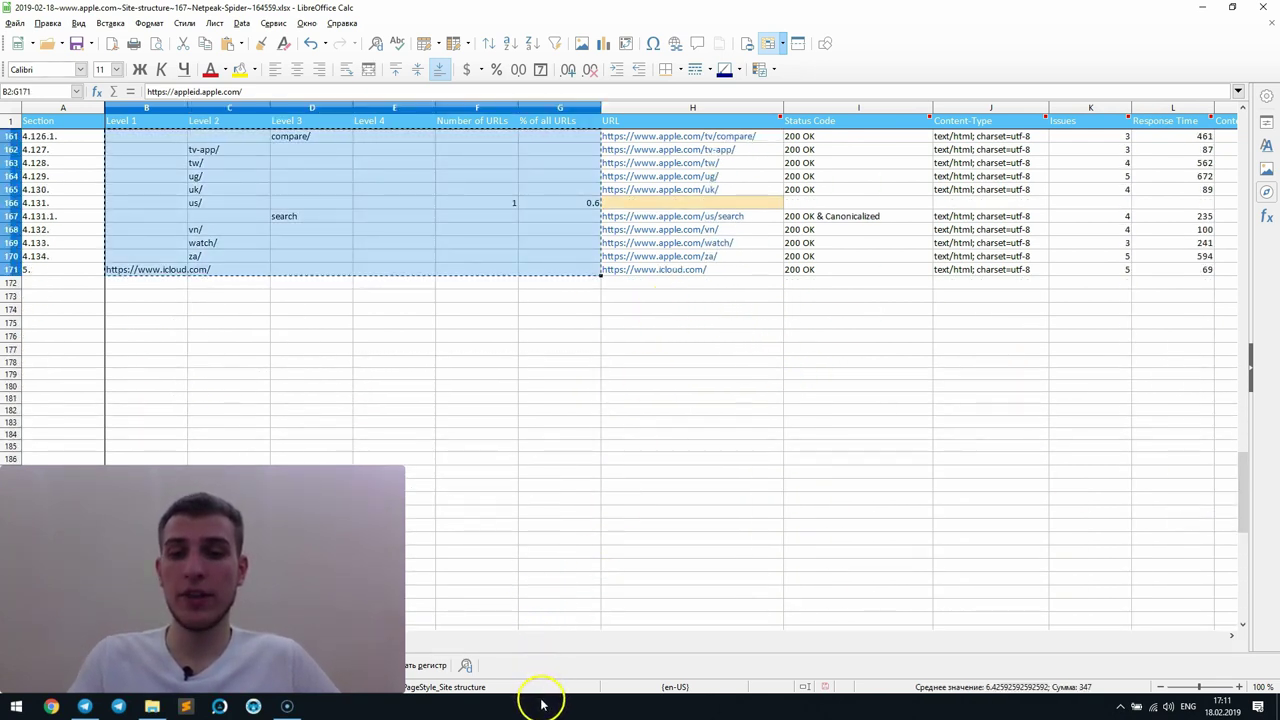
- Switch to XMind, undo the existing branches and paste the copied site structure under Central Topic
{"action": "key", "text": "alt+Tab"}
{"action": "left_click", "coordinate": [614, 400]}
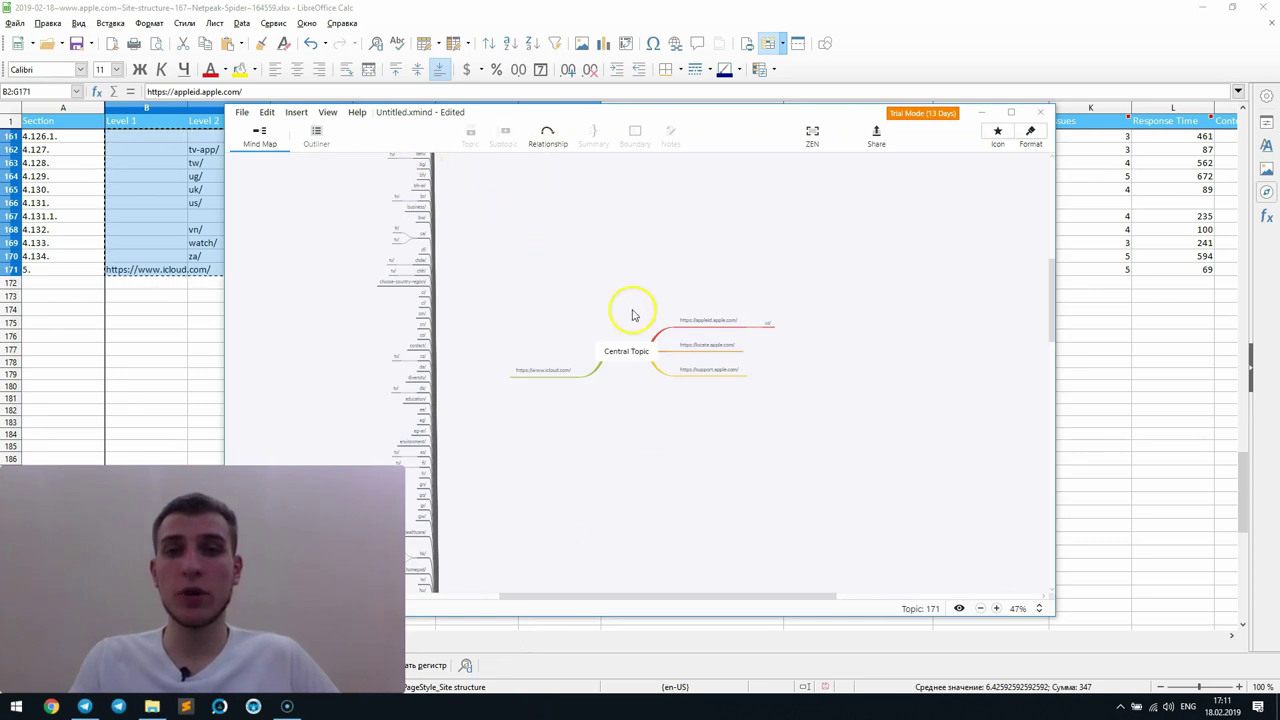
{"action": "scroll", "coordinate": [674, 403], "scroll_direction": "down", "scroll_amount": 3}
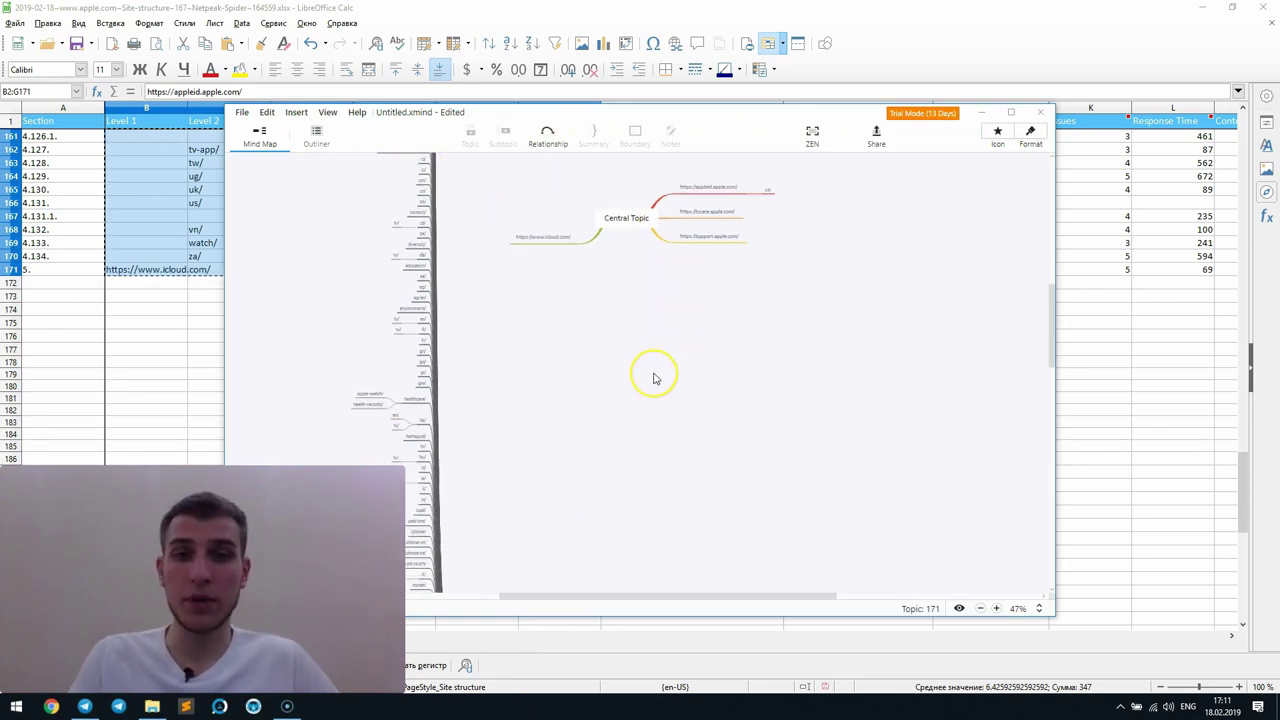
{"action": "key", "text": "ctrl+z"}
{"action": "left_click", "coordinate": [643, 220]}
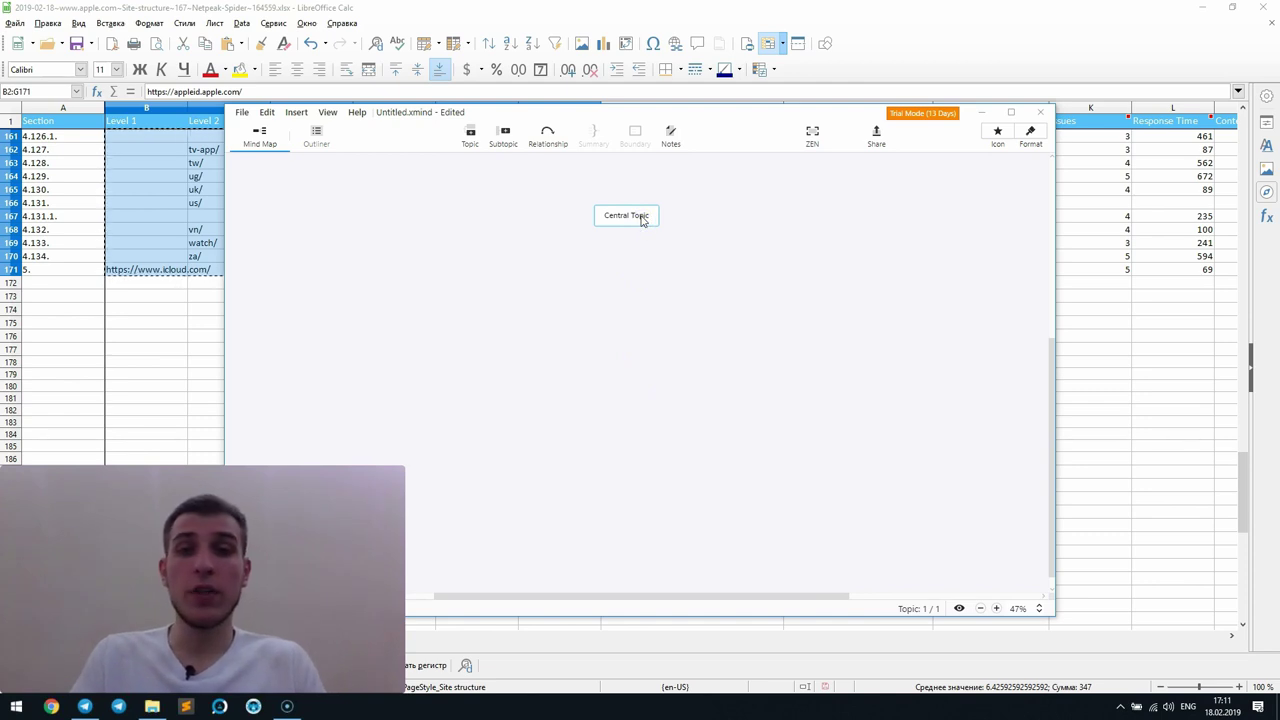
{"action": "key", "text": "ctrl+v"}
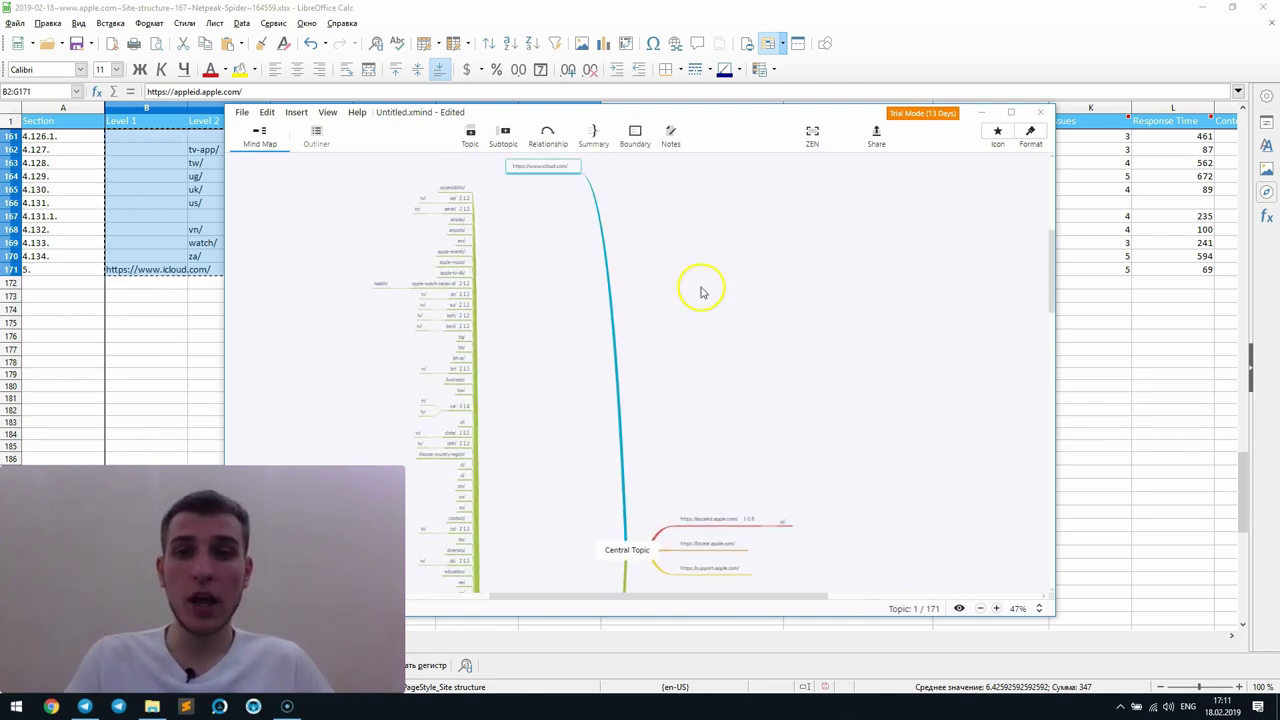
{"action": "scroll", "coordinate": [700, 287], "scroll_direction": "down", "scroll_amount": 3}
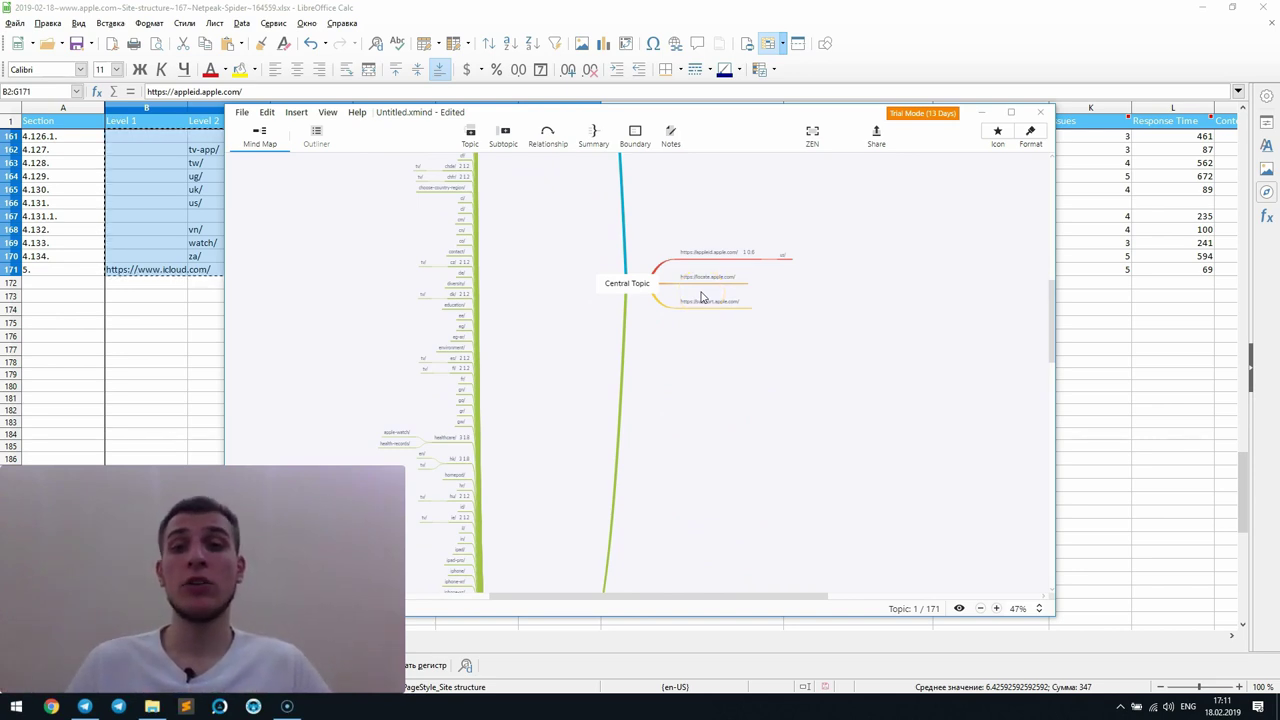
{"action": "scroll", "coordinate": [700, 300], "scroll_direction": "down", "scroll_amount": 5}
{"action": "scroll", "coordinate": [630, 291], "scroll_direction": "up", "scroll_amount": 1}
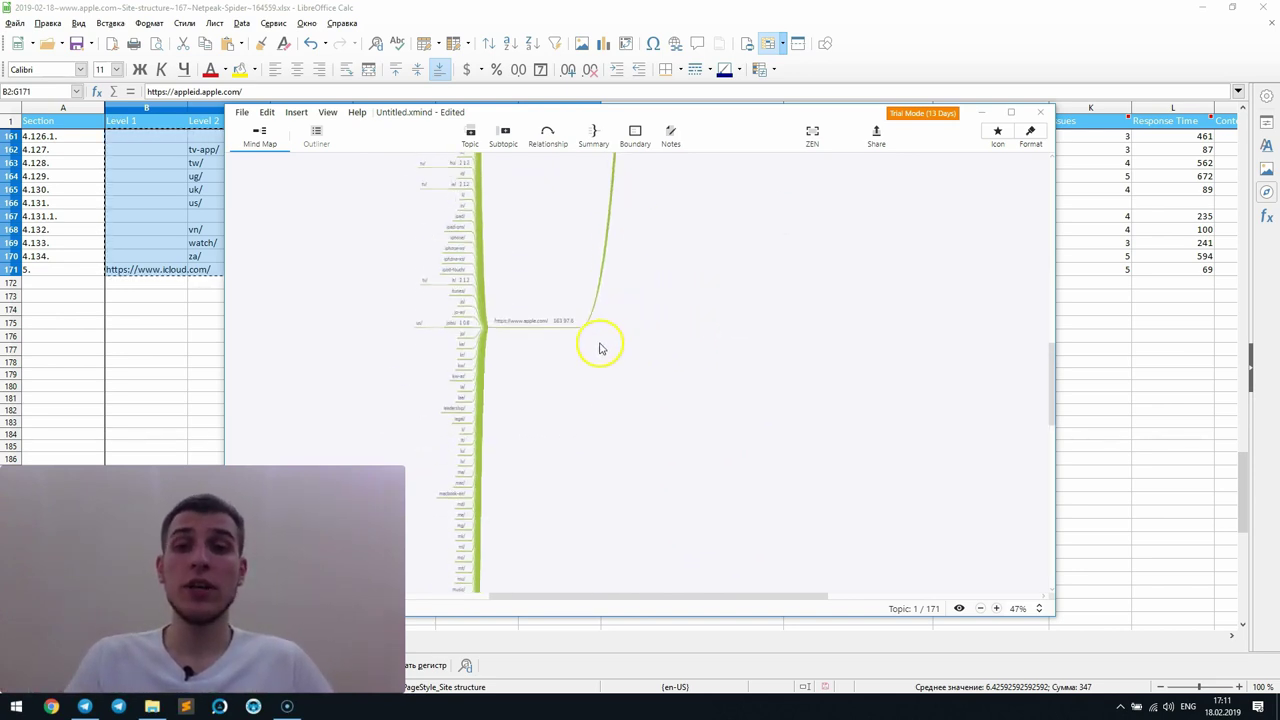
{"action": "left_click_drag", "start_coordinate": [566, 323], "coordinate": [511, 337]}
{"action": "scroll", "coordinate": [629, 343], "scroll_direction": "up", "scroll_amount": 3}
{"action": "scroll", "coordinate": [640, 350], "scroll_direction": "down", "scroll_amount": 2}
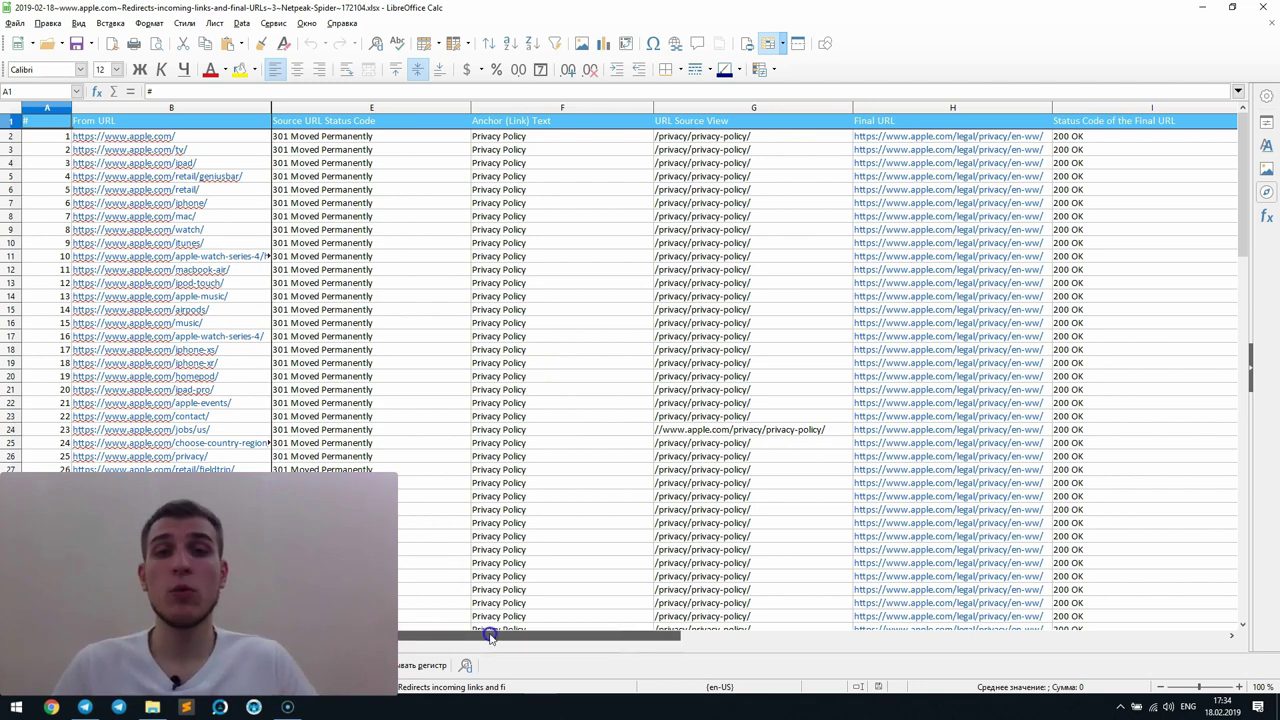
- Review the columns of the redirects report with incoming links and final URLs in LibreOffice Calc
{"action": "left_click_drag", "start_coordinate": [500, 629], "coordinate": [408, 625]}
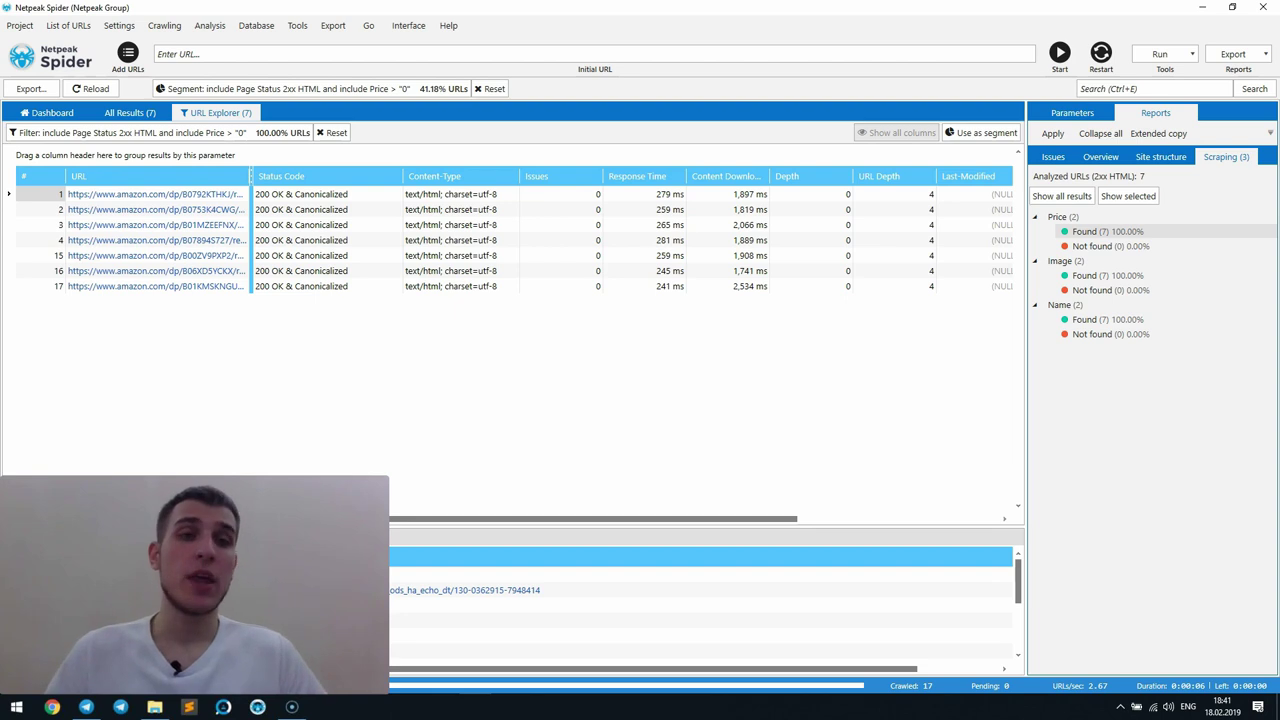
{"action": "left_click", "coordinate": [1233, 54]}
{"action": "mouse_move", "coordinate": [1135, 192]}
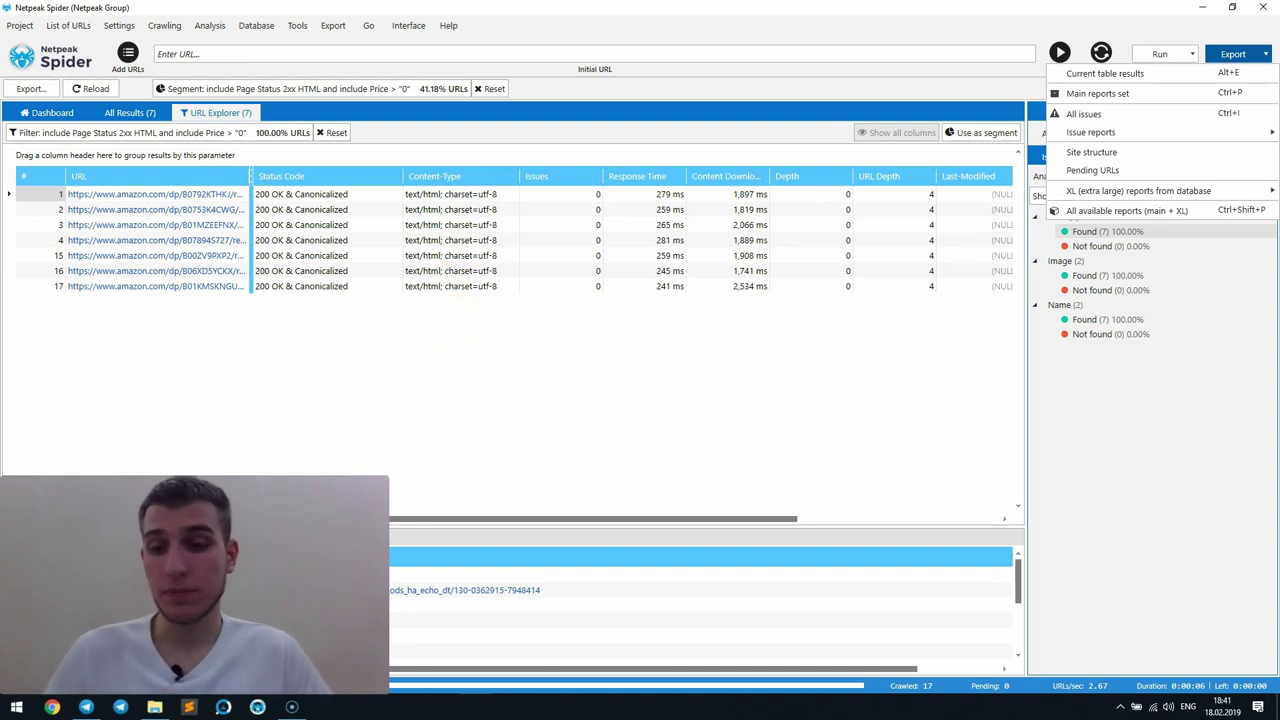
{"action": "left_click", "coordinate": [289, 706]}
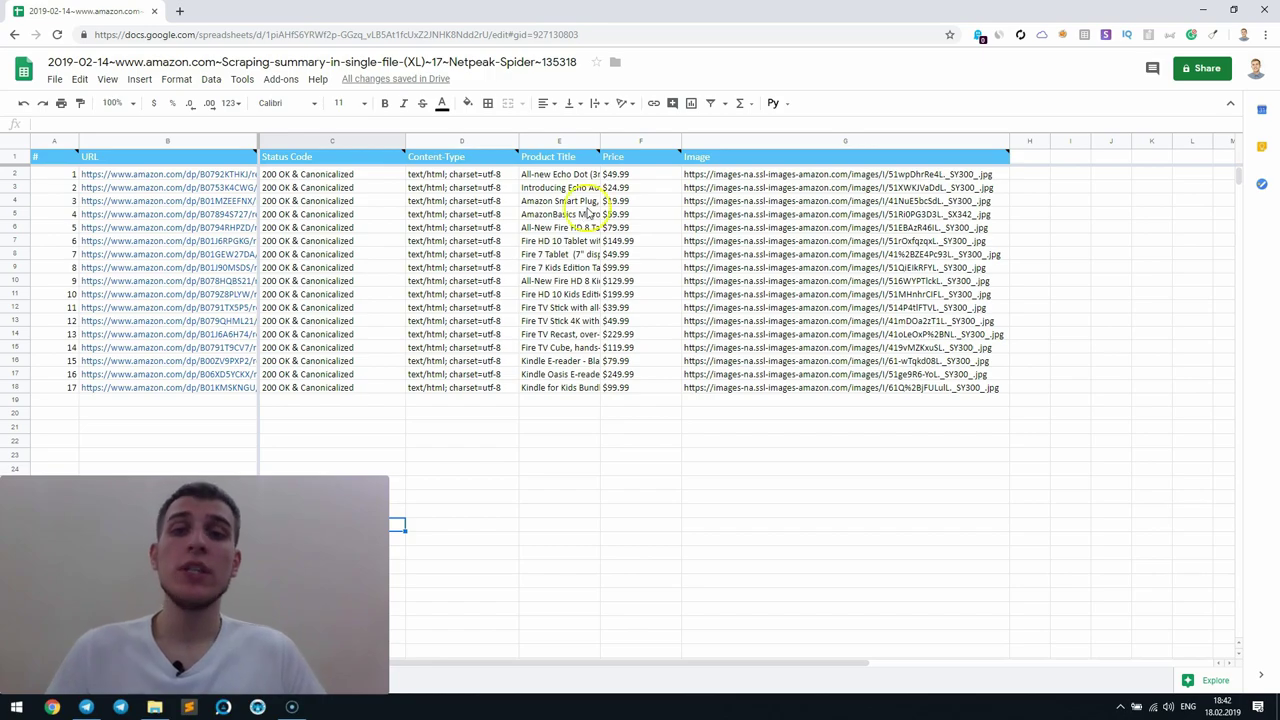
{"action": "mouse_move", "coordinate": [560, 160]}
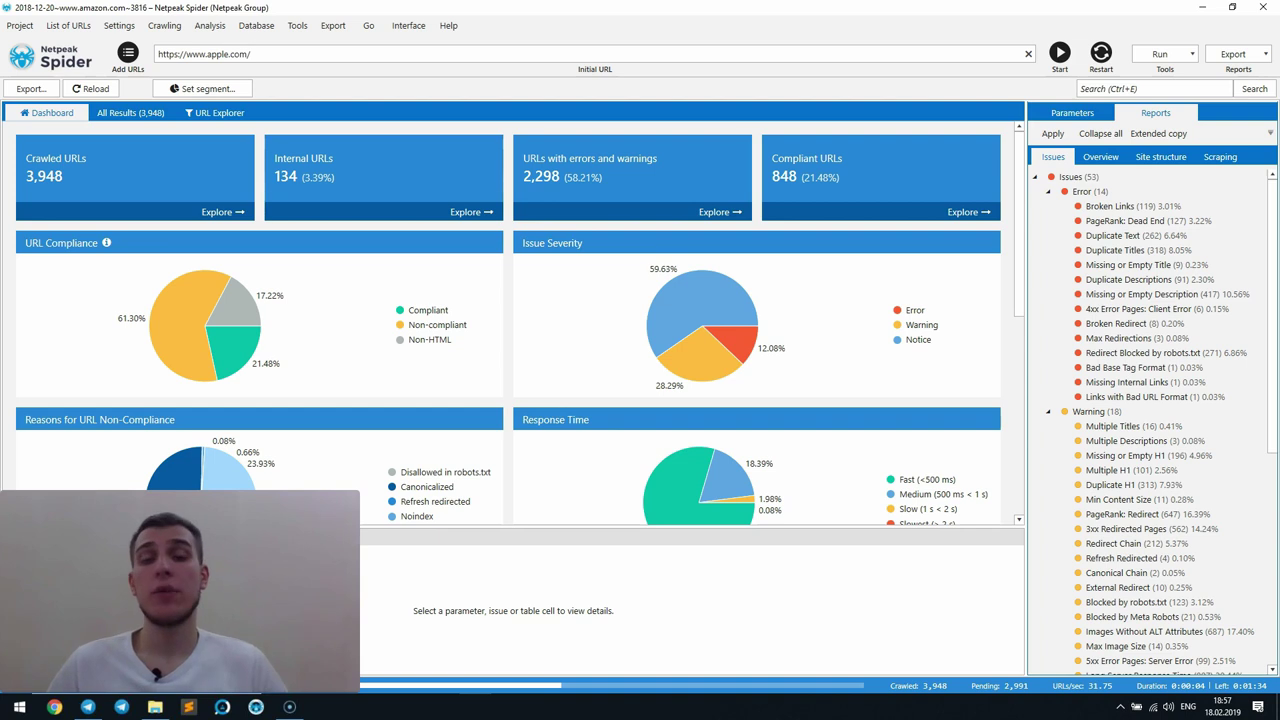
{"action": "left_click", "coordinate": [1233, 54]}
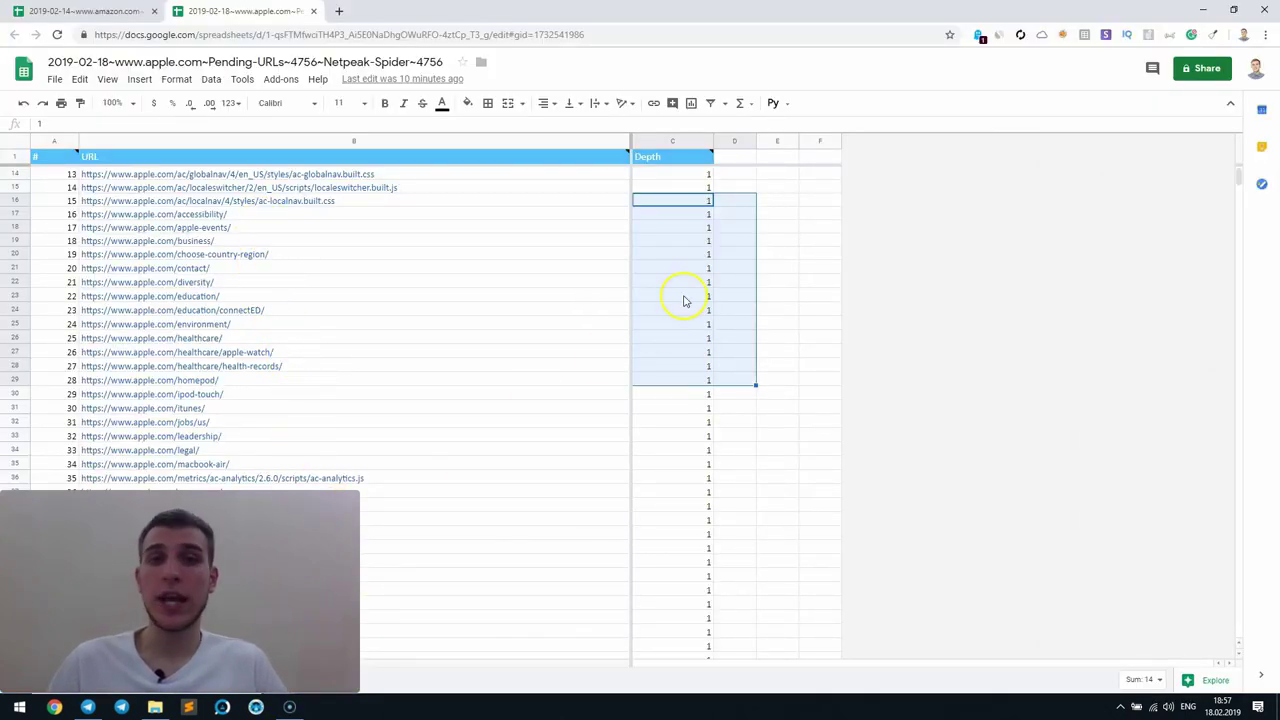
{"action": "left_click_drag", "start_coordinate": [672, 227], "coordinate": [679, 440]}
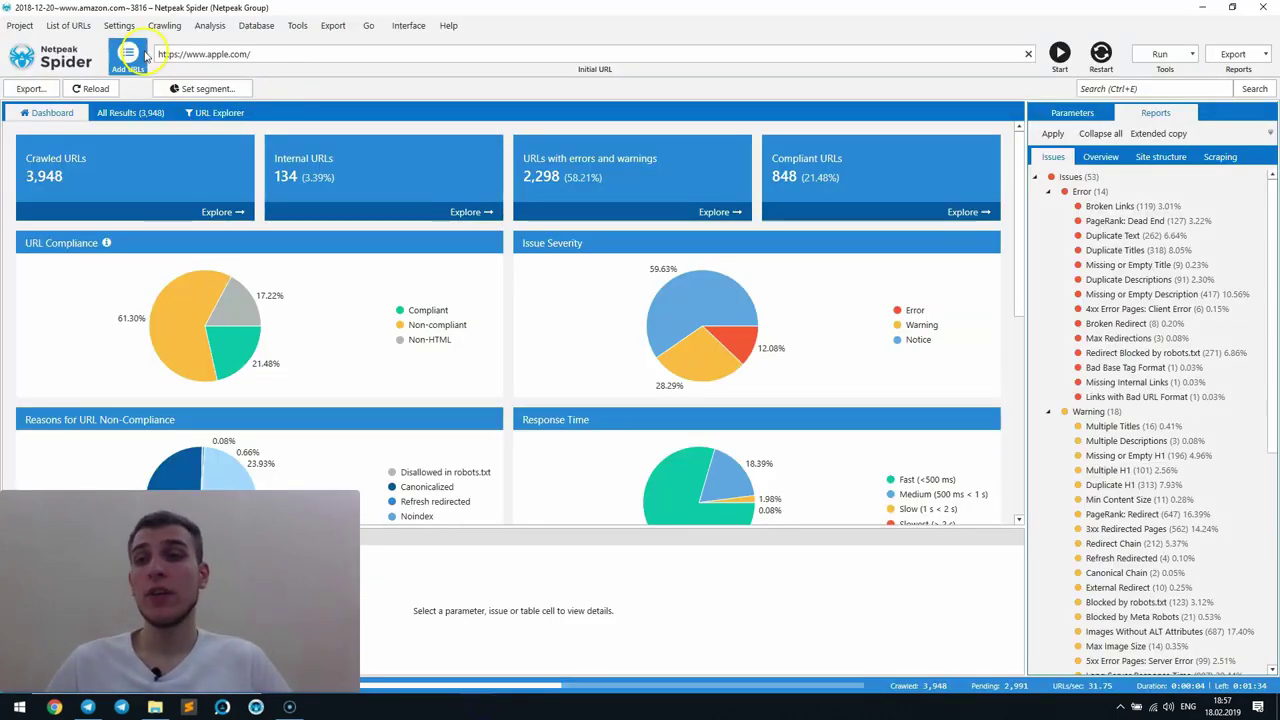
{"action": "left_click", "coordinate": [119, 25]}
{"action": "left_click", "coordinate": [150, 45]}
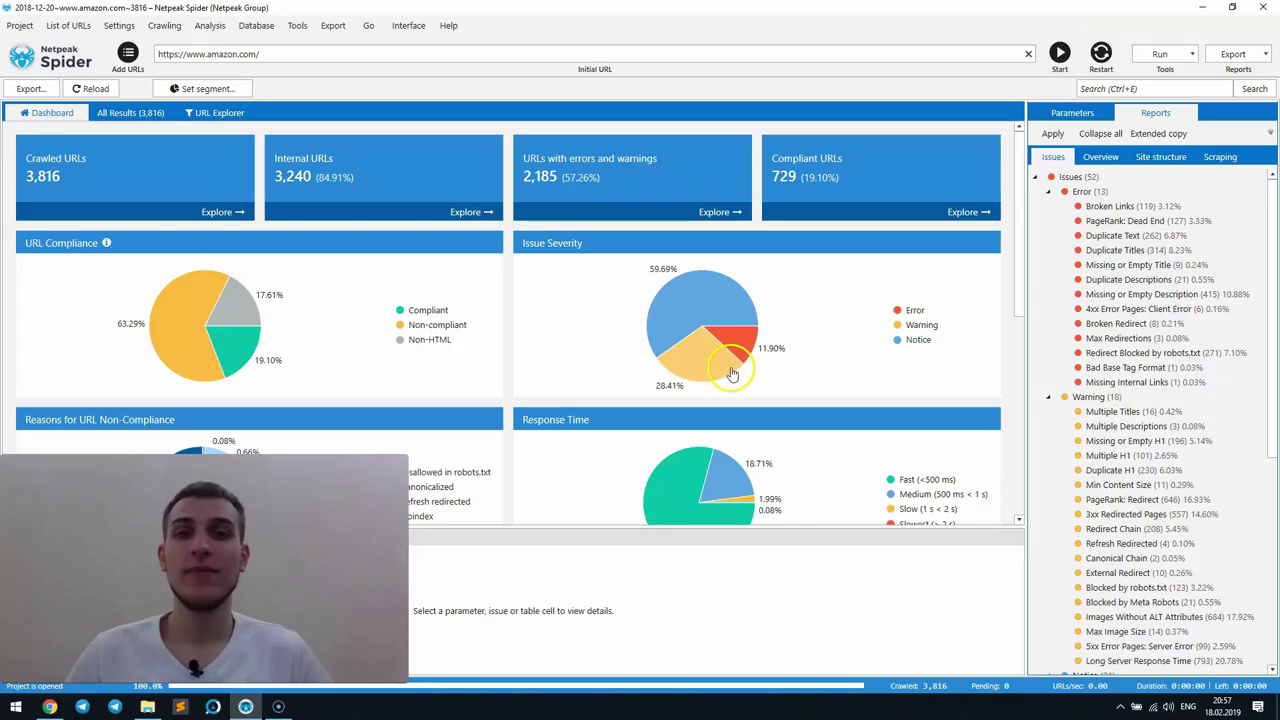
{"action": "mouse_move", "coordinate": [732, 373]}
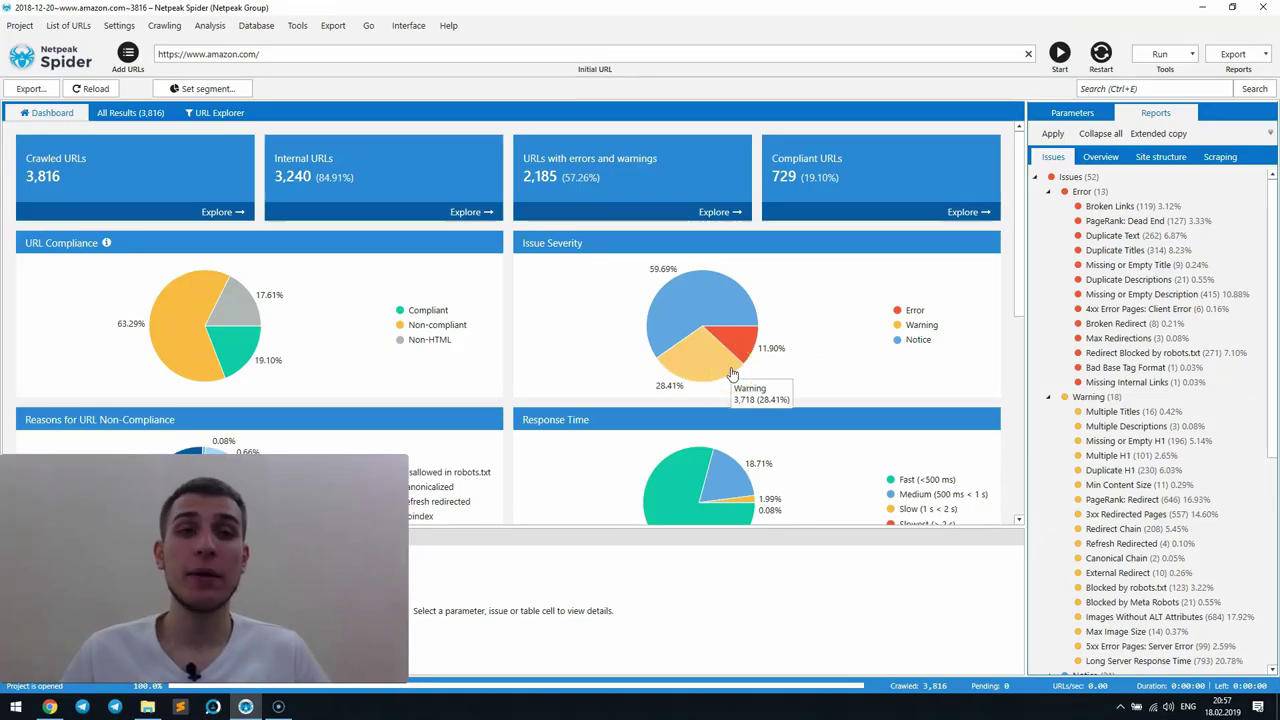
{"action": "left_click", "coordinate": [1240, 55]}
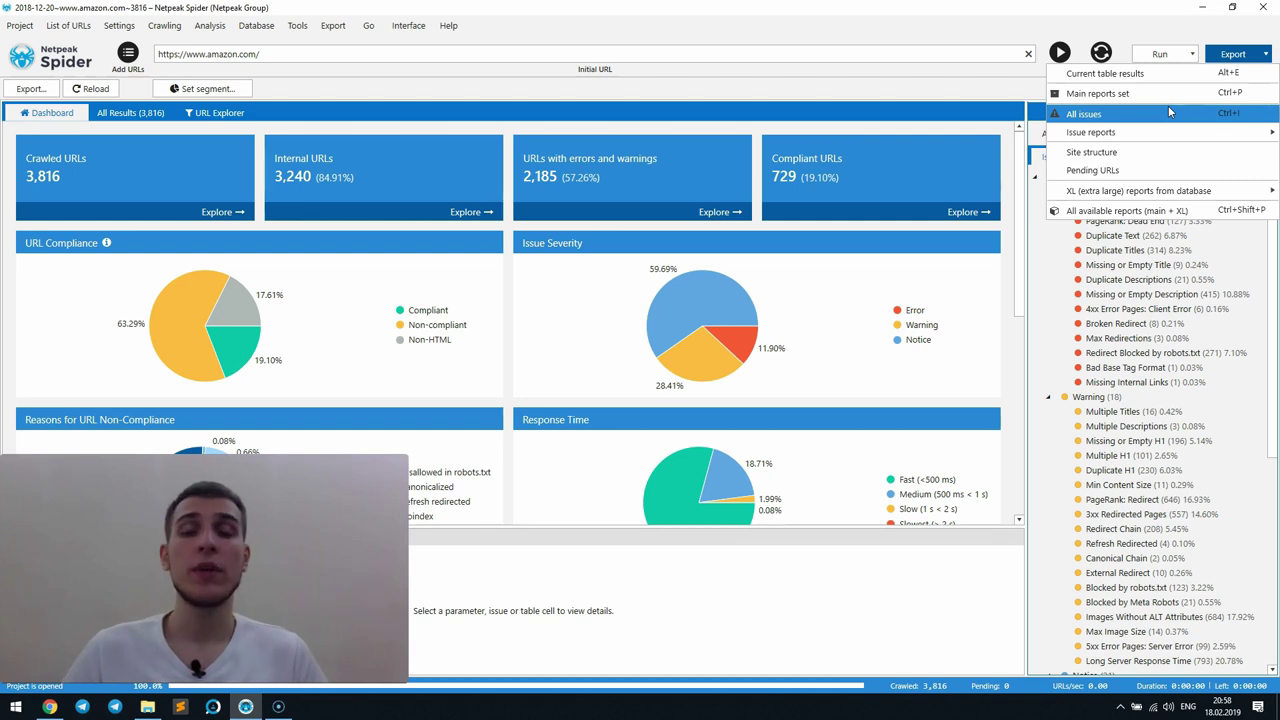
{"action": "mouse_move", "coordinate": [1172, 130]}
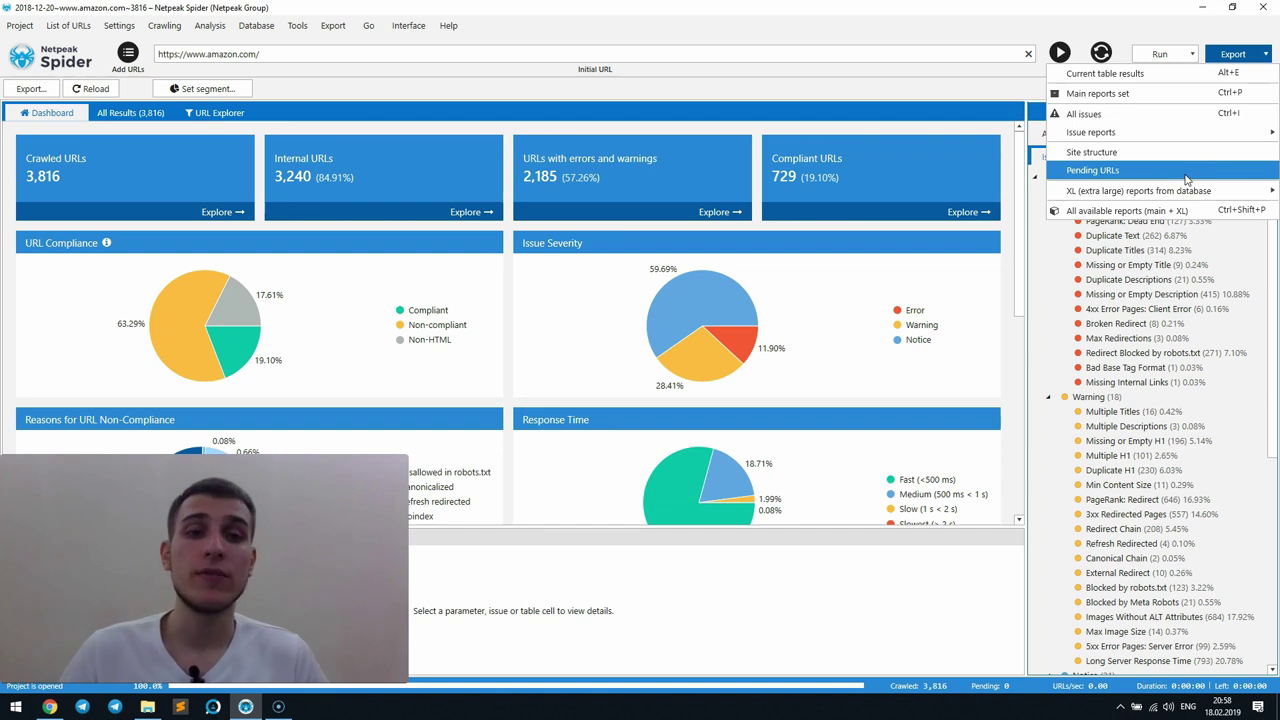
{"action": "mouse_move", "coordinate": [1190, 190]}
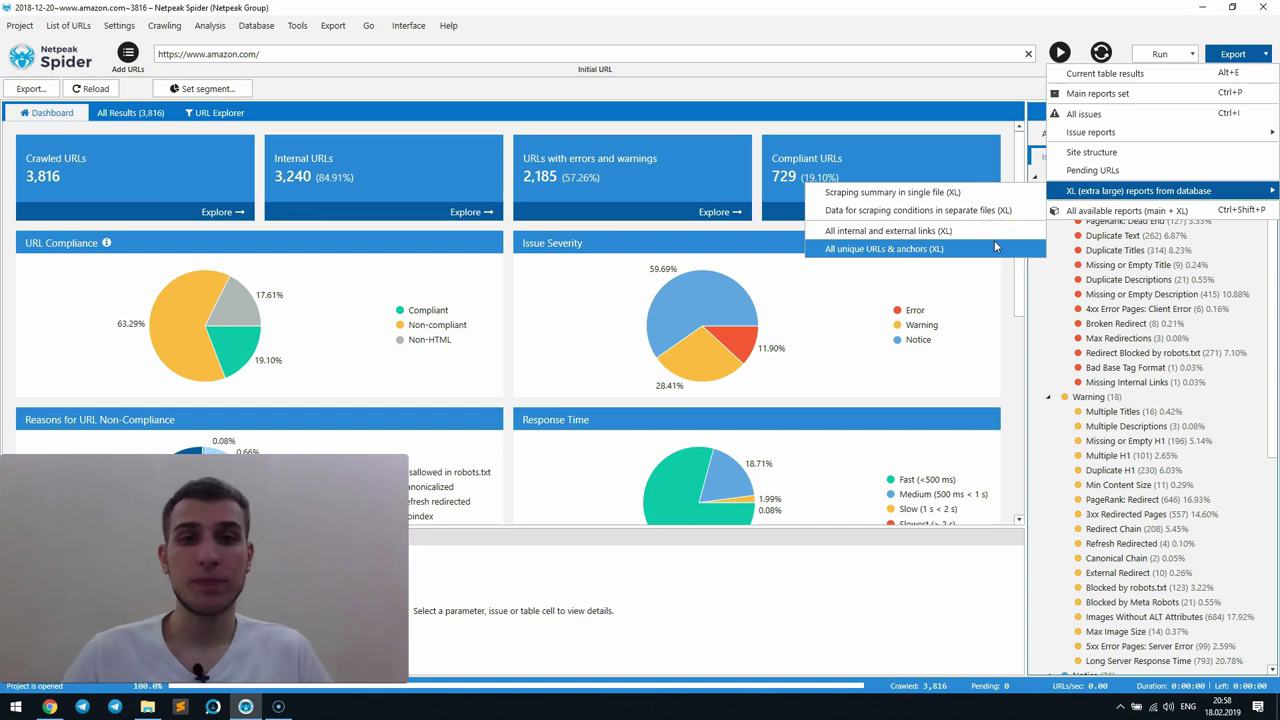
{"action": "left_click", "coordinate": [51, 707]}
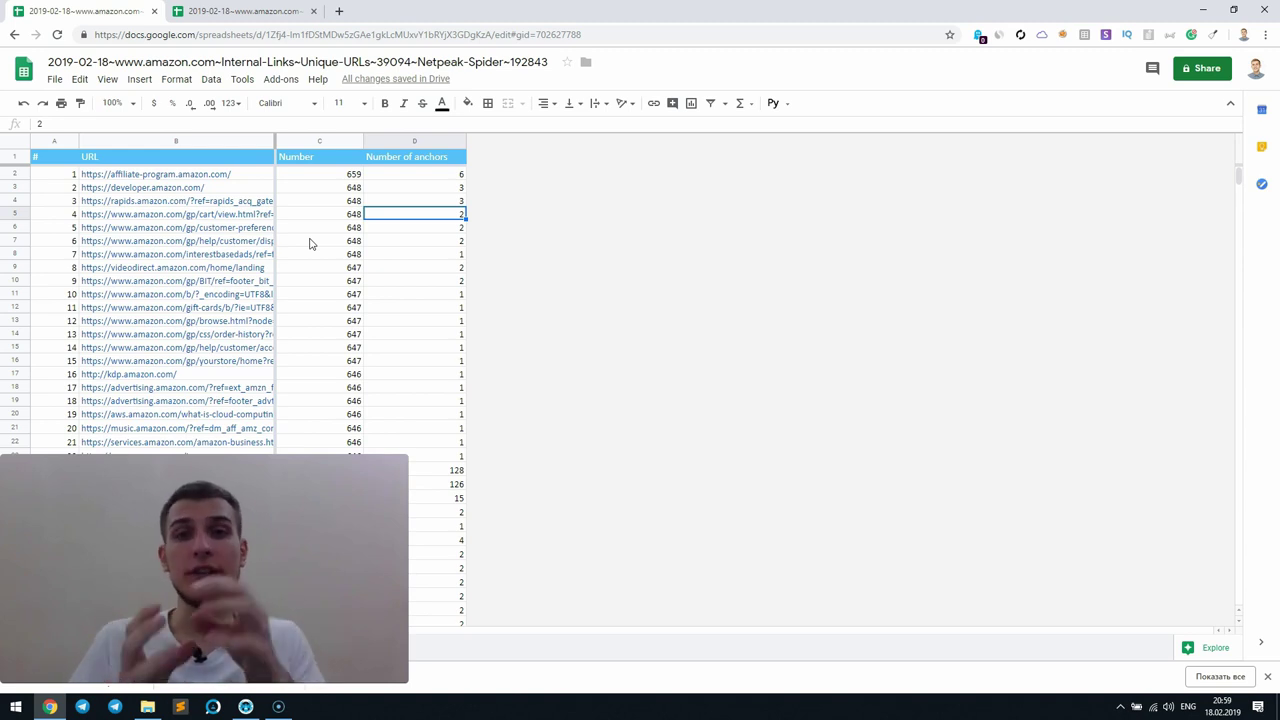
{"action": "key", "text": "ctrl+Tab"}
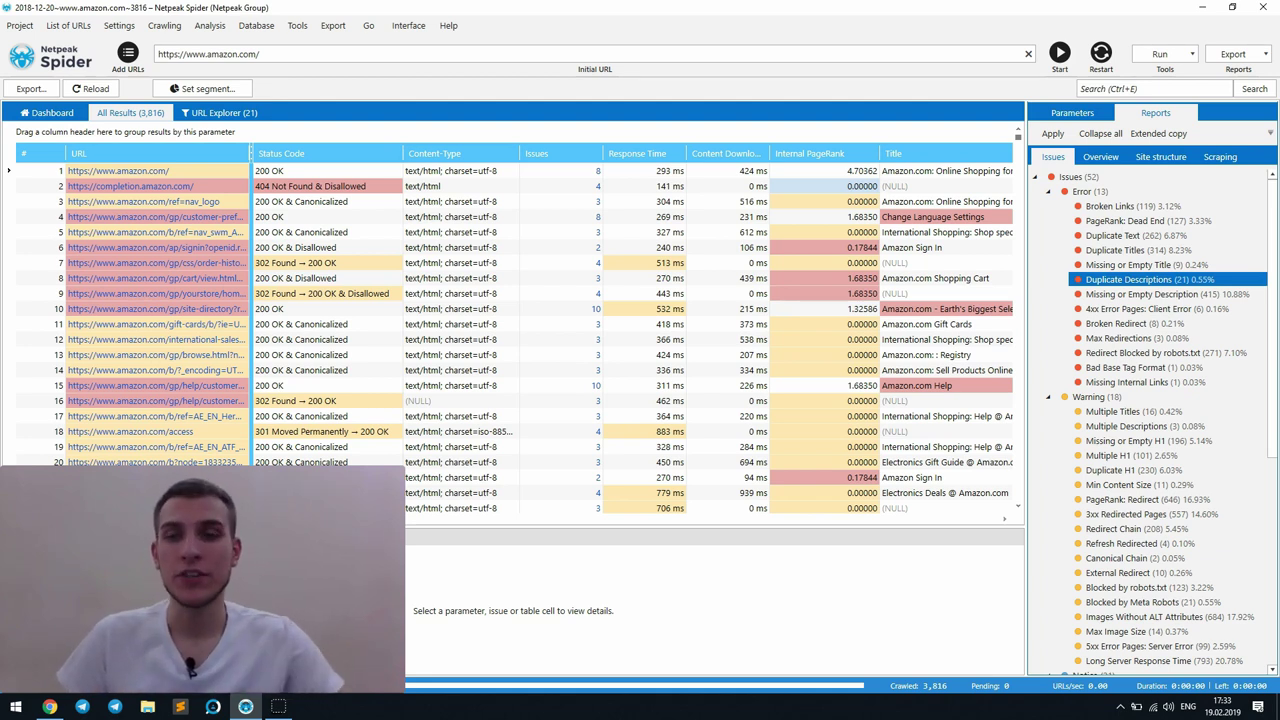
- In Netpeak Spider, move the Content-Type column after Issues and sort the results by Response Time descending, then by Content-Type ascending
{"action": "left_click_drag", "start_coordinate": [404, 153], "coordinate": [535, 154]}
{"action": "left_click", "coordinate": [560, 157]}
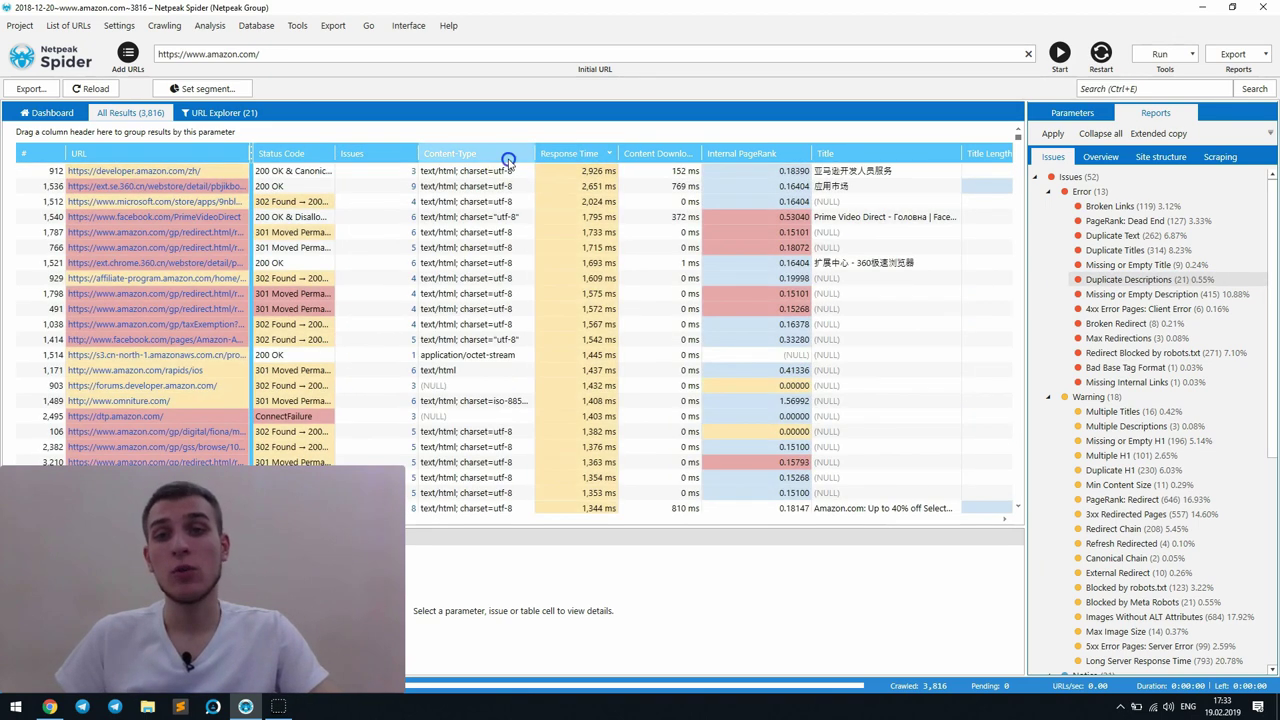
{"action": "left_click", "coordinate": [508, 157]}
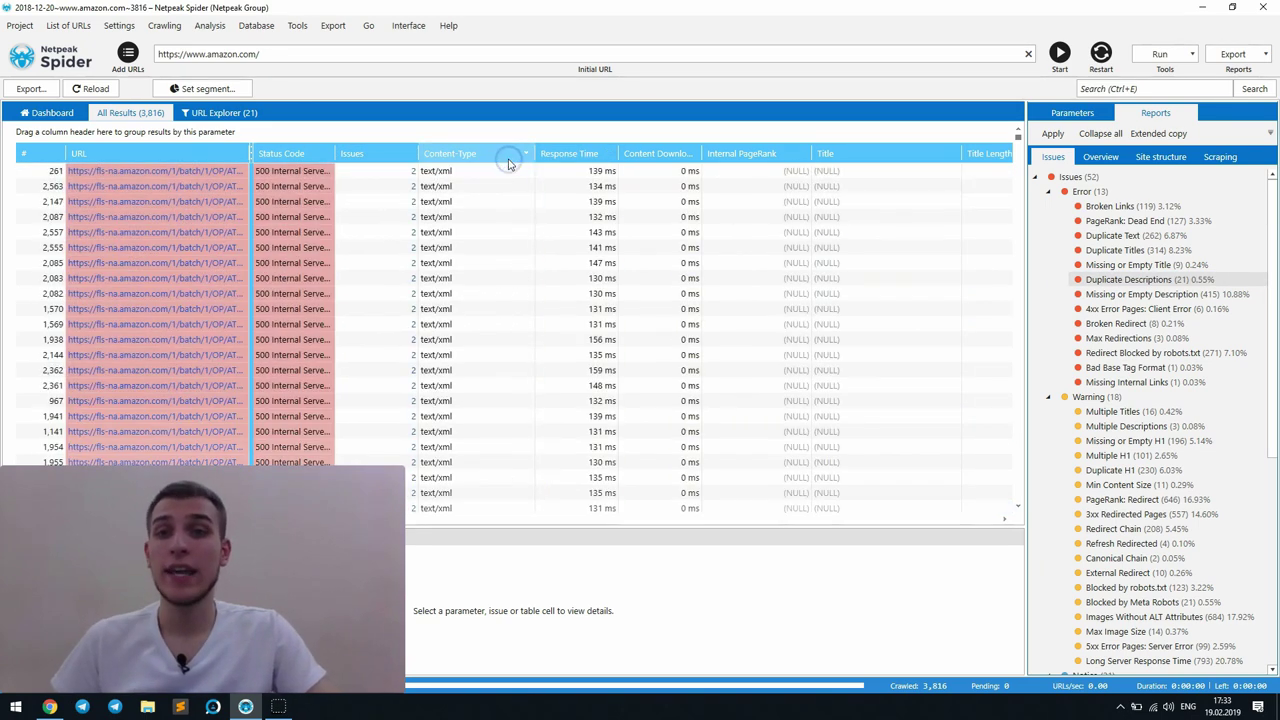
{"action": "left_click", "coordinate": [430, 157]}
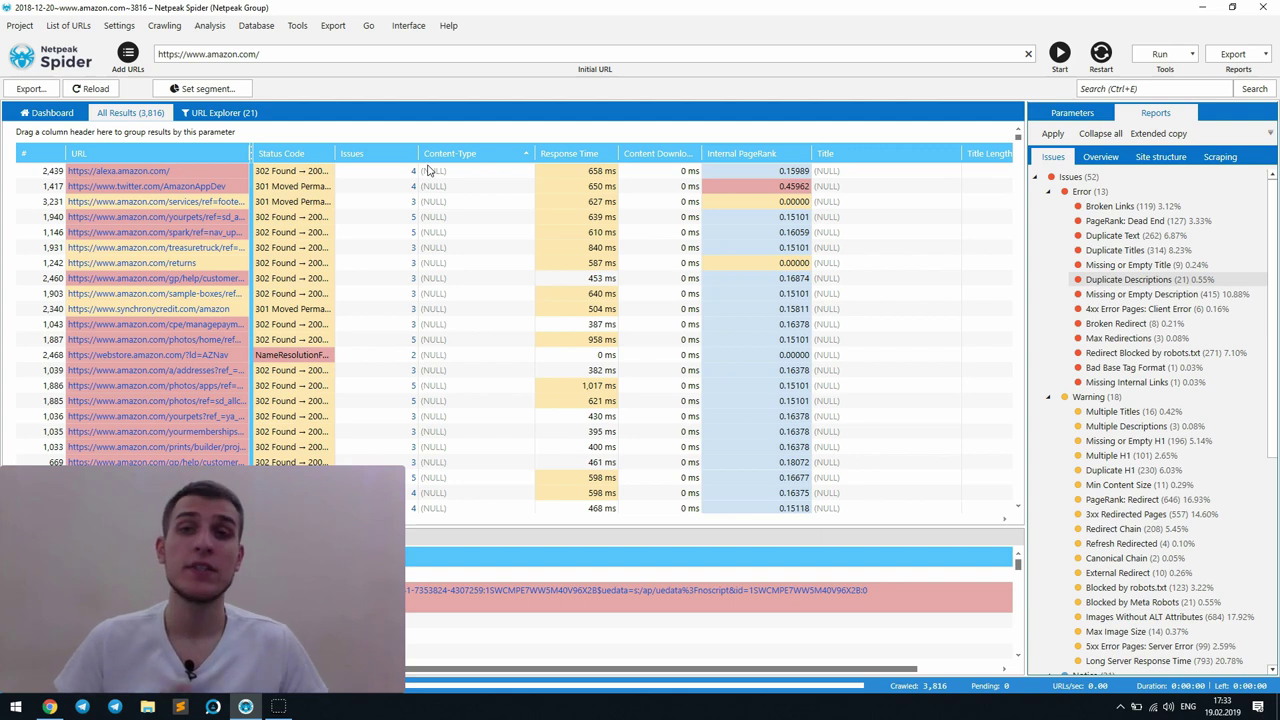
{"action": "left_click_drag", "start_coordinate": [386, 152], "coordinate": [334, 131]}
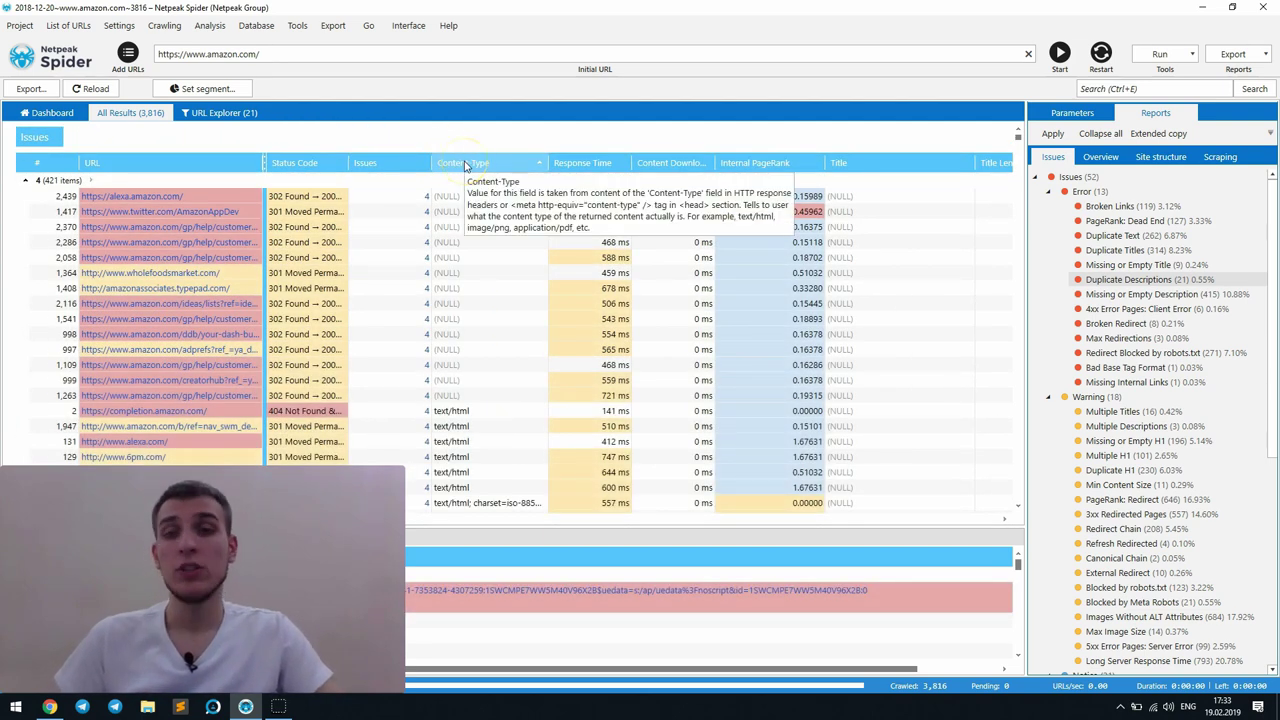
{"action": "left_click", "coordinate": [474, 170]}
{"action": "left_click_drag", "start_coordinate": [474, 170], "coordinate": [243, 145]}
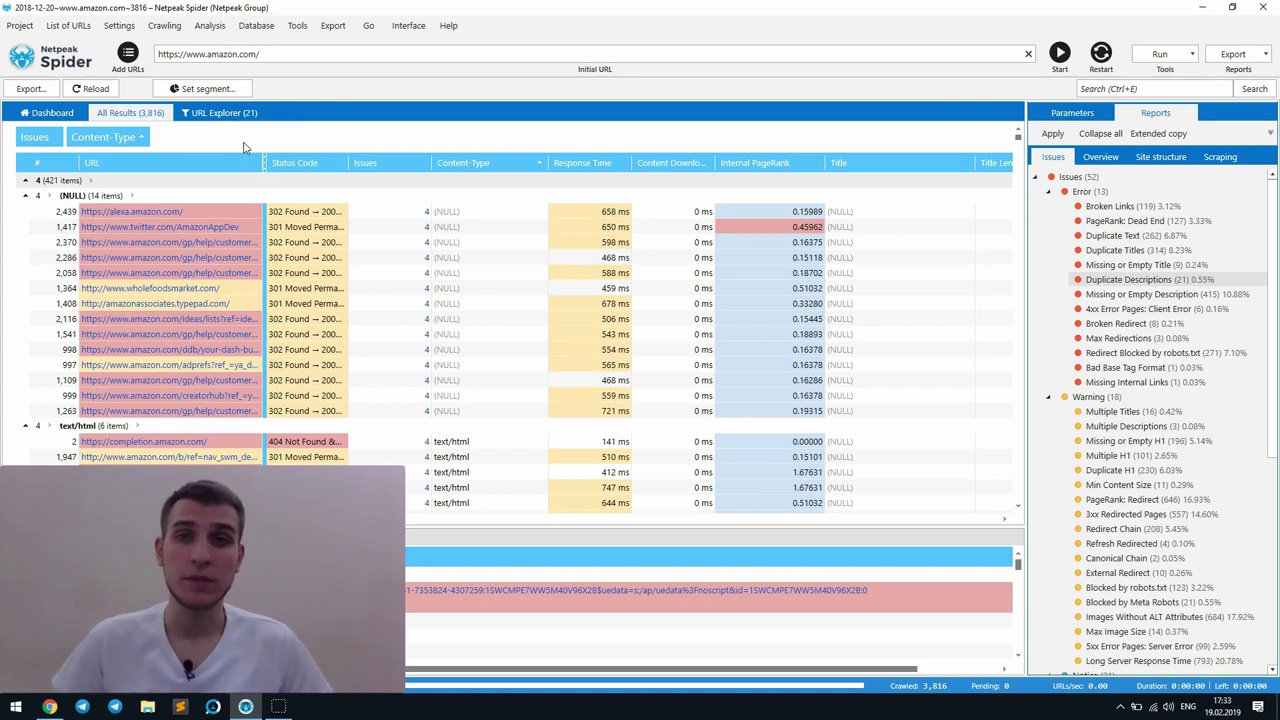
{"action": "left_click_drag", "start_coordinate": [468, 162], "coordinate": [236, 165]}
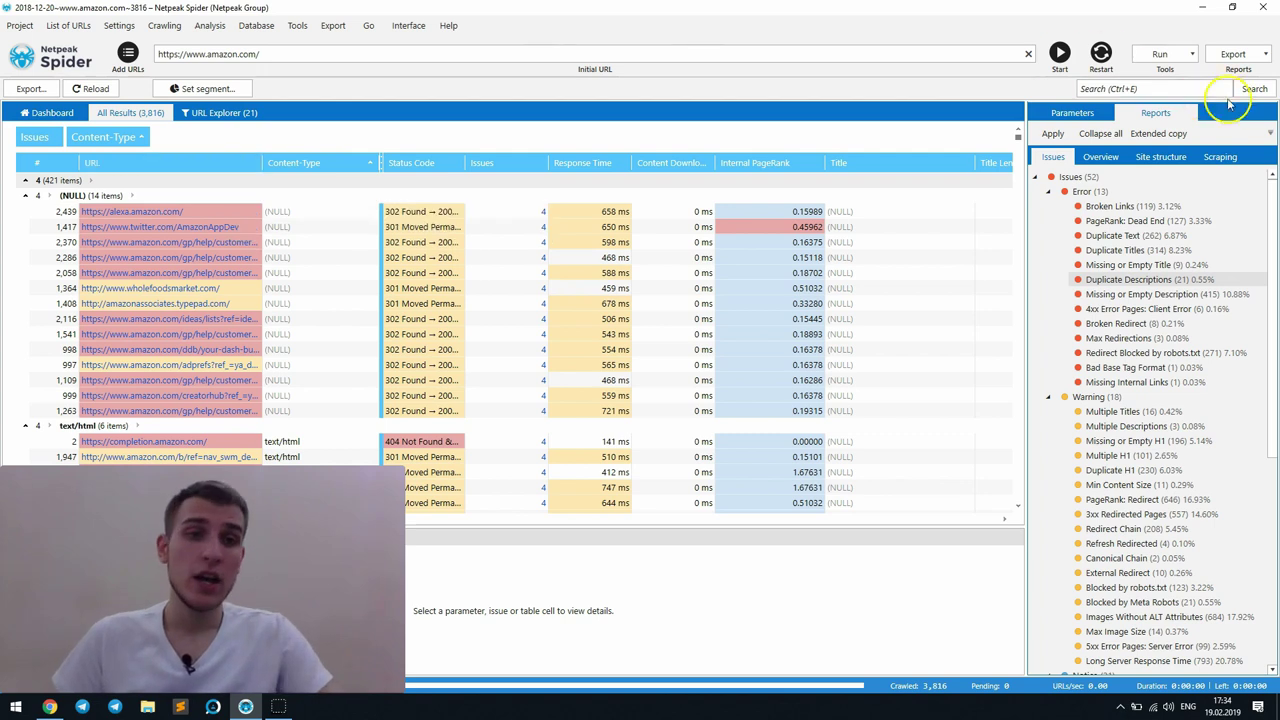
- Review URLs with Duplicate Titles, Broken Redirect, Redirect Blocked by robots.txt and Bad Base Tag Format issues, plus the site structure and scraping reports
{"action": "left_click", "coordinate": [1131, 250]}
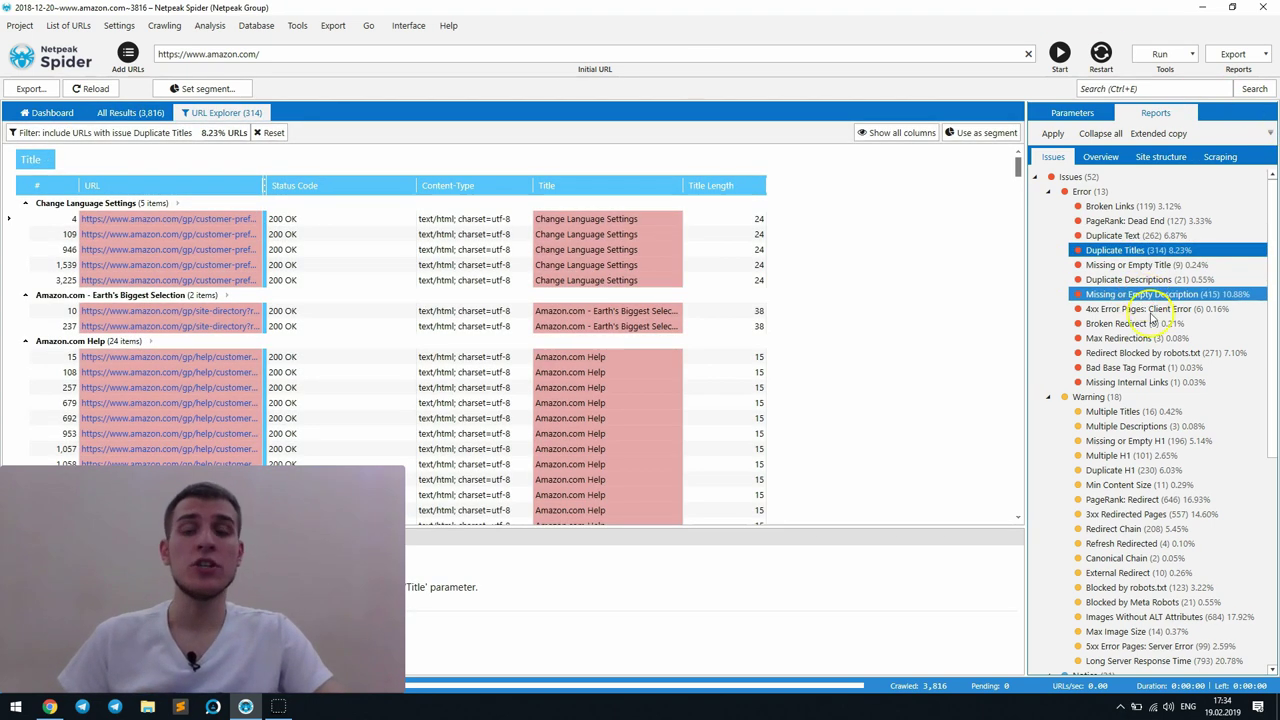
{"action": "left_click", "coordinate": [1150, 323]}
{"action": "left_click", "coordinate": [1160, 353]}
{"action": "left_click", "coordinate": [1164, 368]}
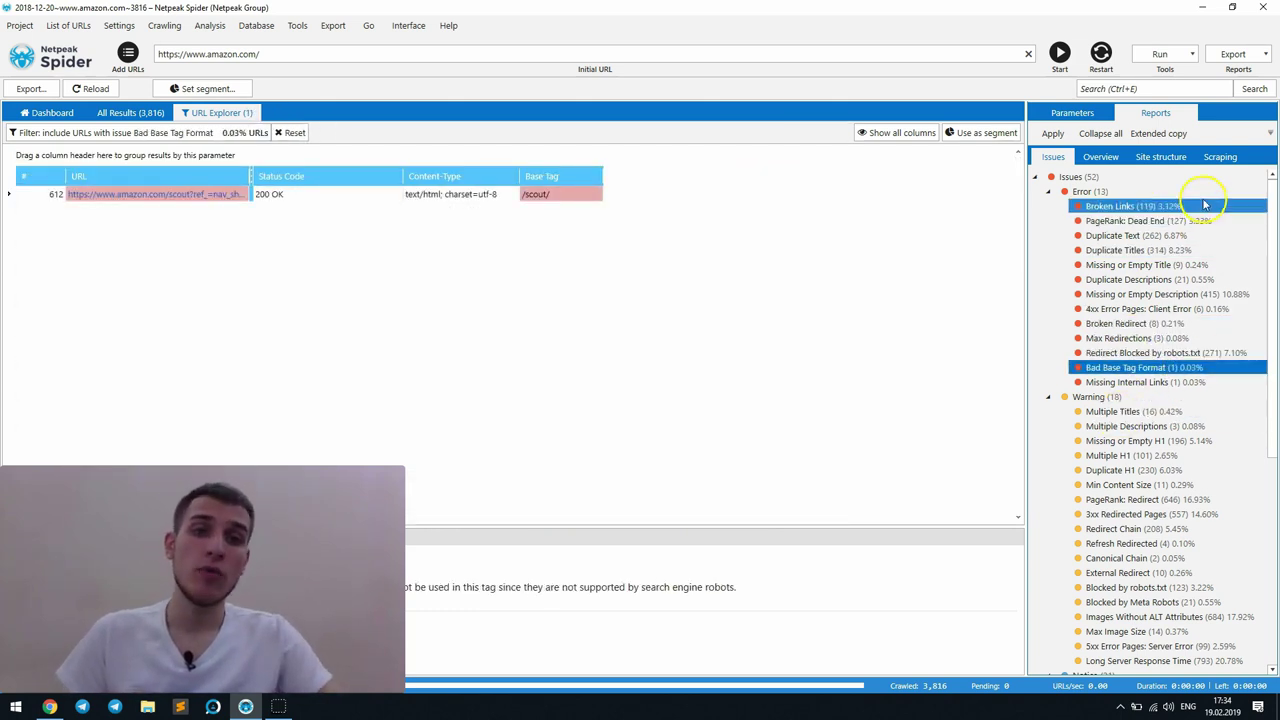
{"action": "left_click", "coordinate": [1160, 157]}
{"action": "left_click", "coordinate": [1224, 158]}
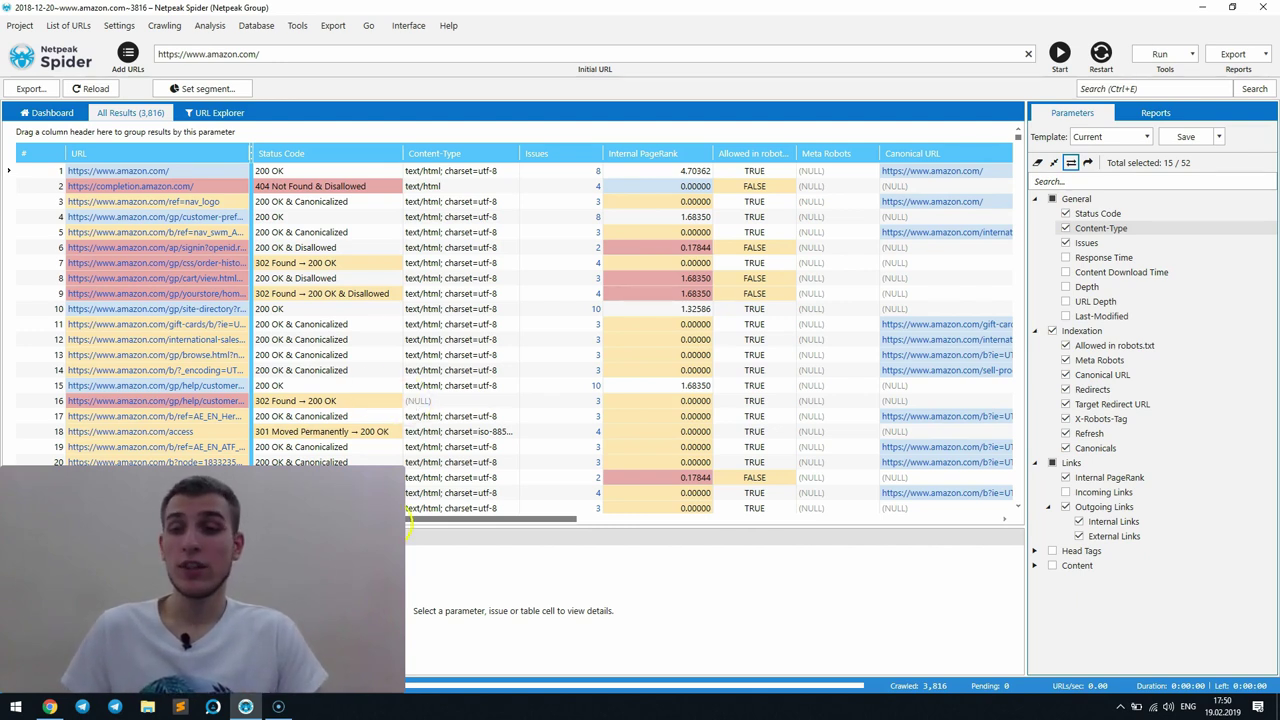
- Clear the parameter selection, select only Status Code, Content-Type and Issues, and sync the results table with these parameters
{"action": "scroll", "coordinate": [735, 480], "scroll_direction": "right", "scroll_amount": 10}
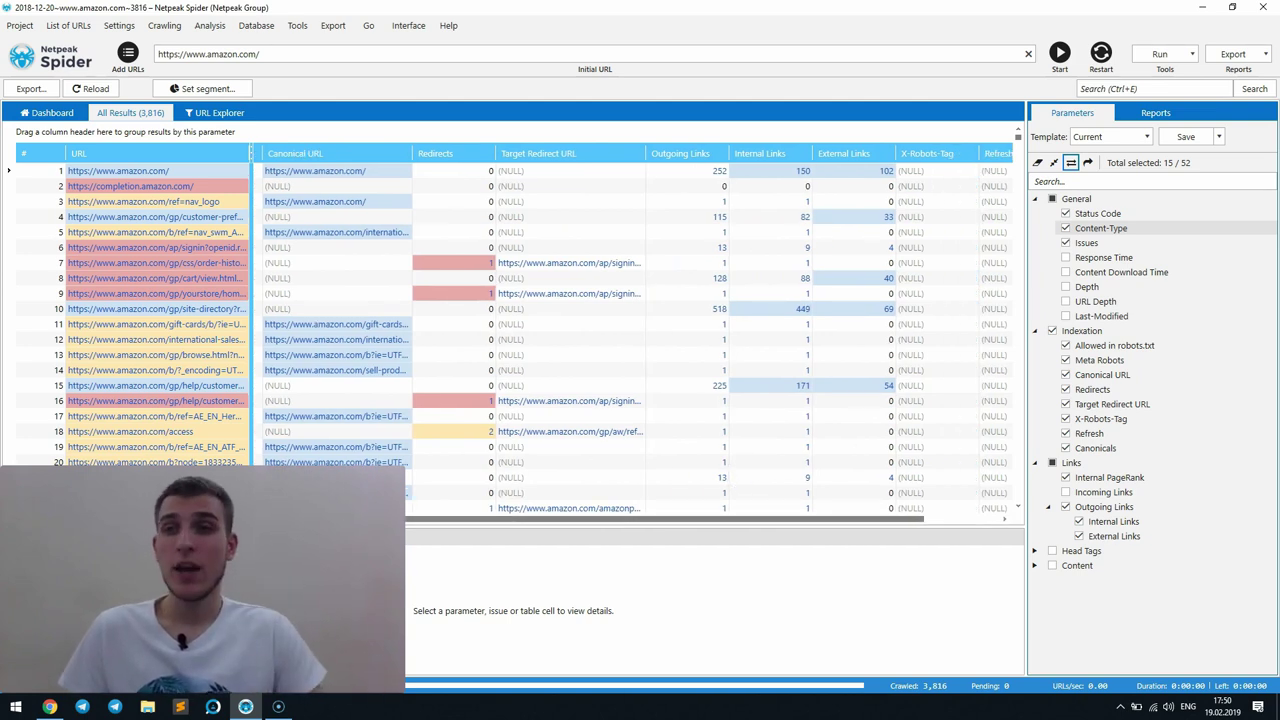
{"action": "left_click", "coordinate": [20, 25]}
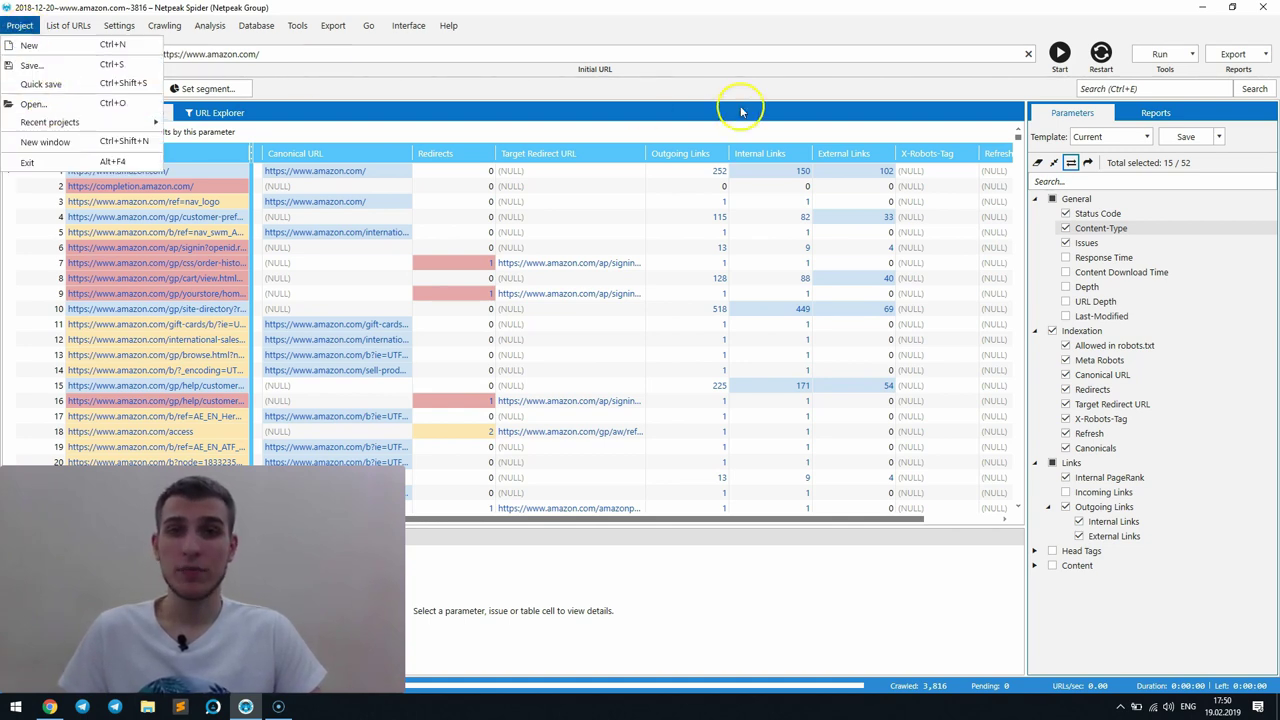
{"action": "left_click", "coordinate": [743, 92]}
{"action": "left_click", "coordinate": [1037, 163]}
{"action": "left_click", "coordinate": [1066, 213]}
{"action": "left_click", "coordinate": [1066, 228]}
{"action": "left_click", "coordinate": [1066, 243]}
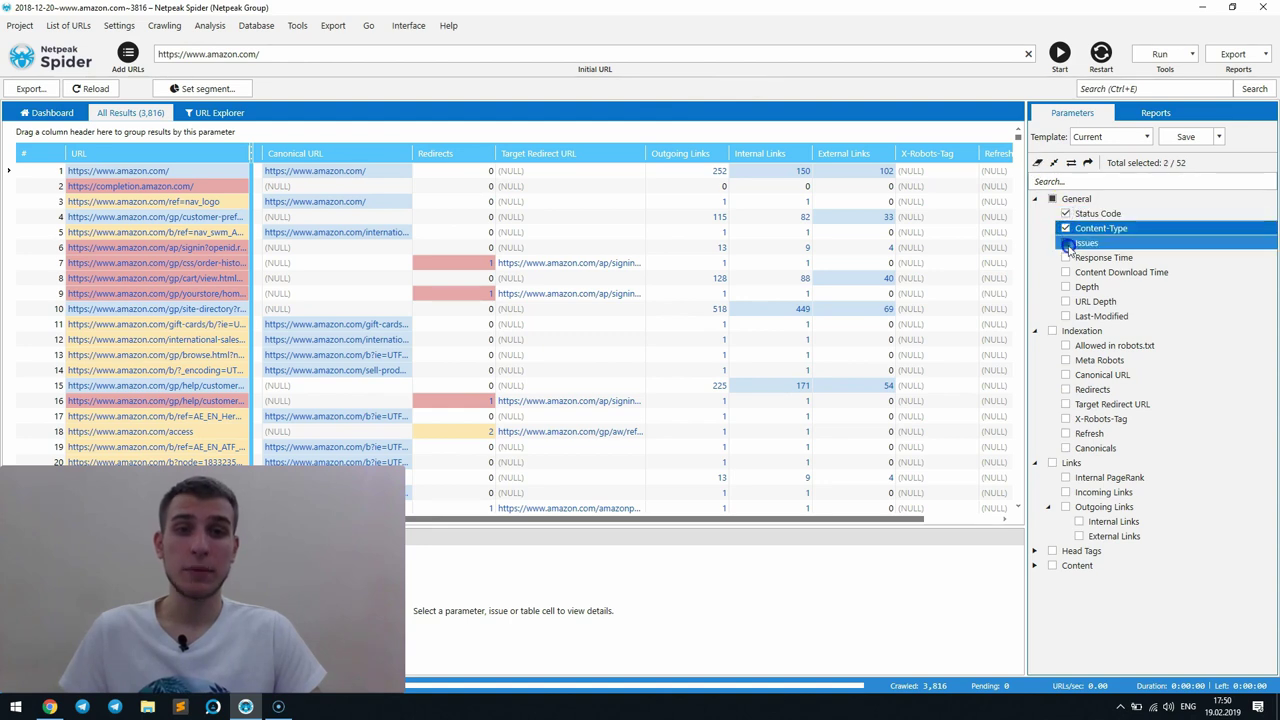
{"action": "left_click", "coordinate": [1071, 165]}
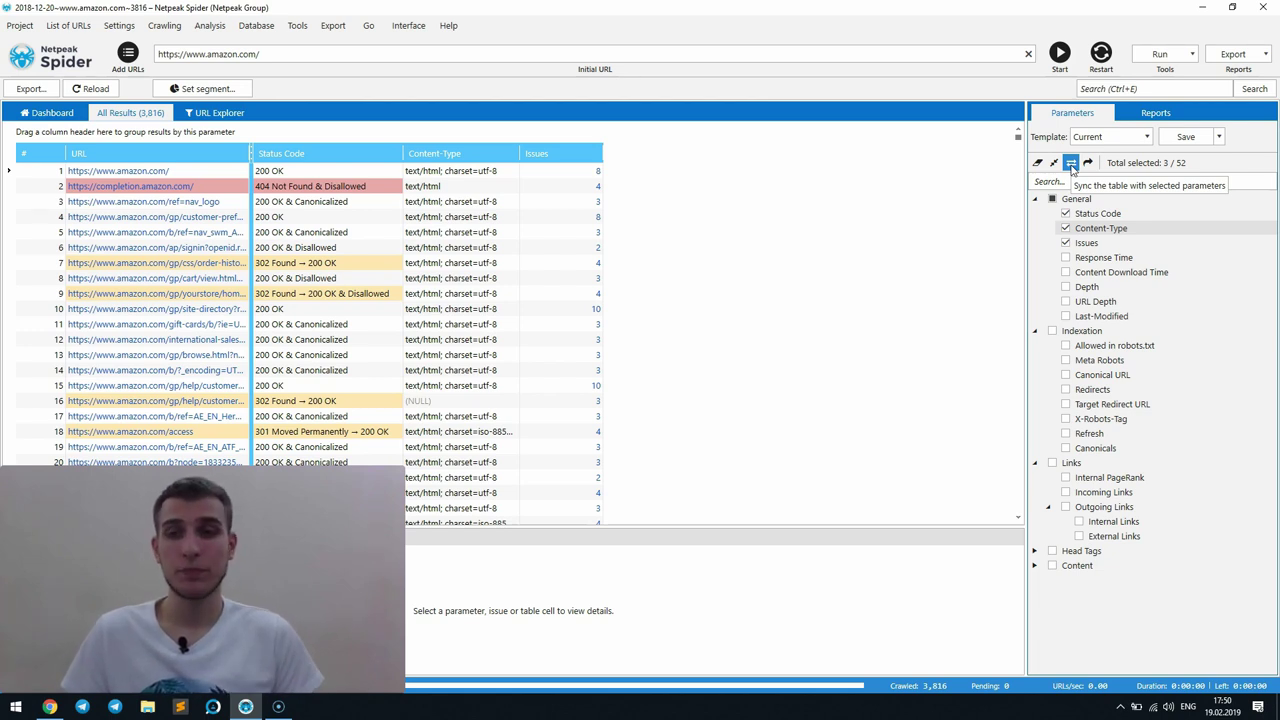
{"action": "left_click", "coordinate": [704, 317]}
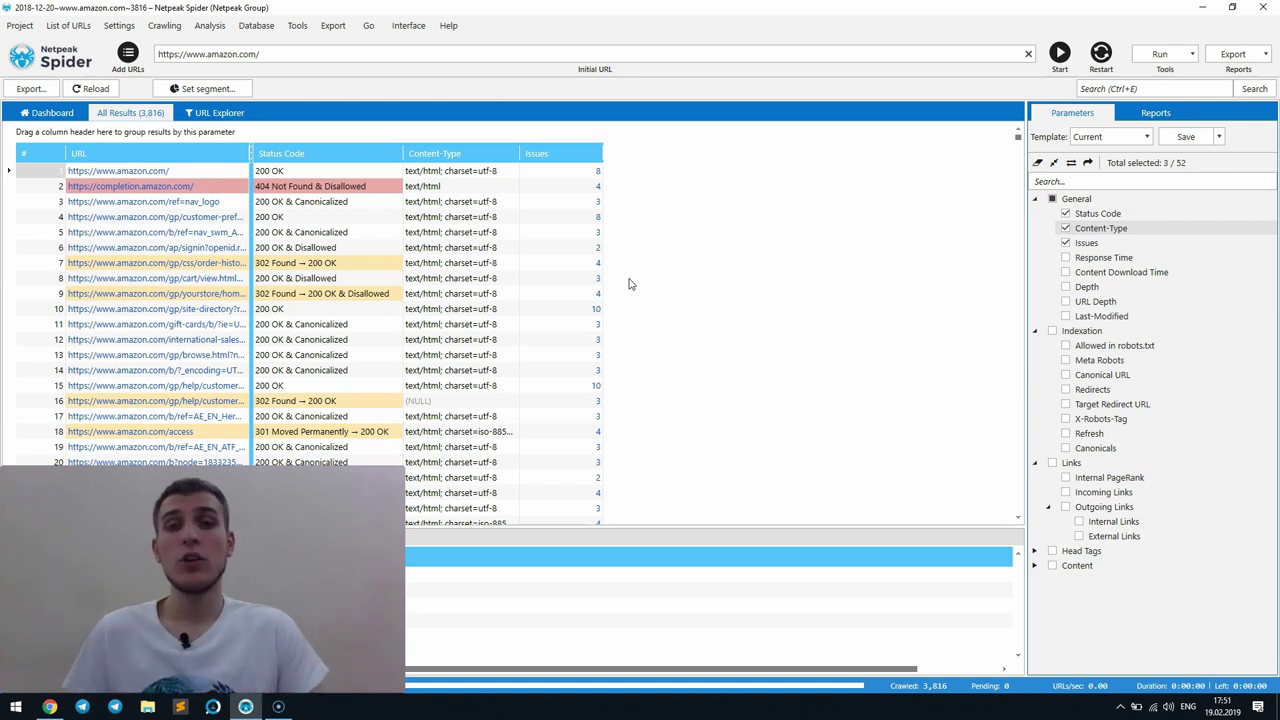
{"action": "left_click", "coordinate": [20, 25]}
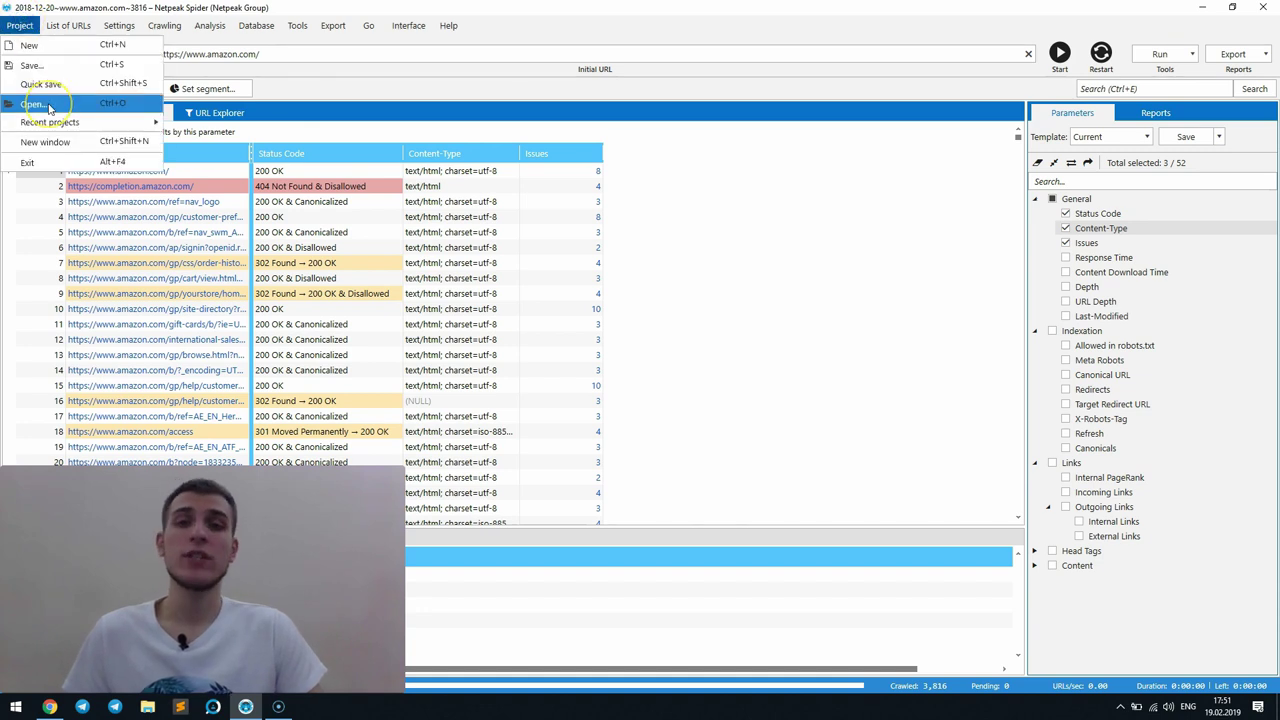
{"action": "left_click", "coordinate": [40, 103]}
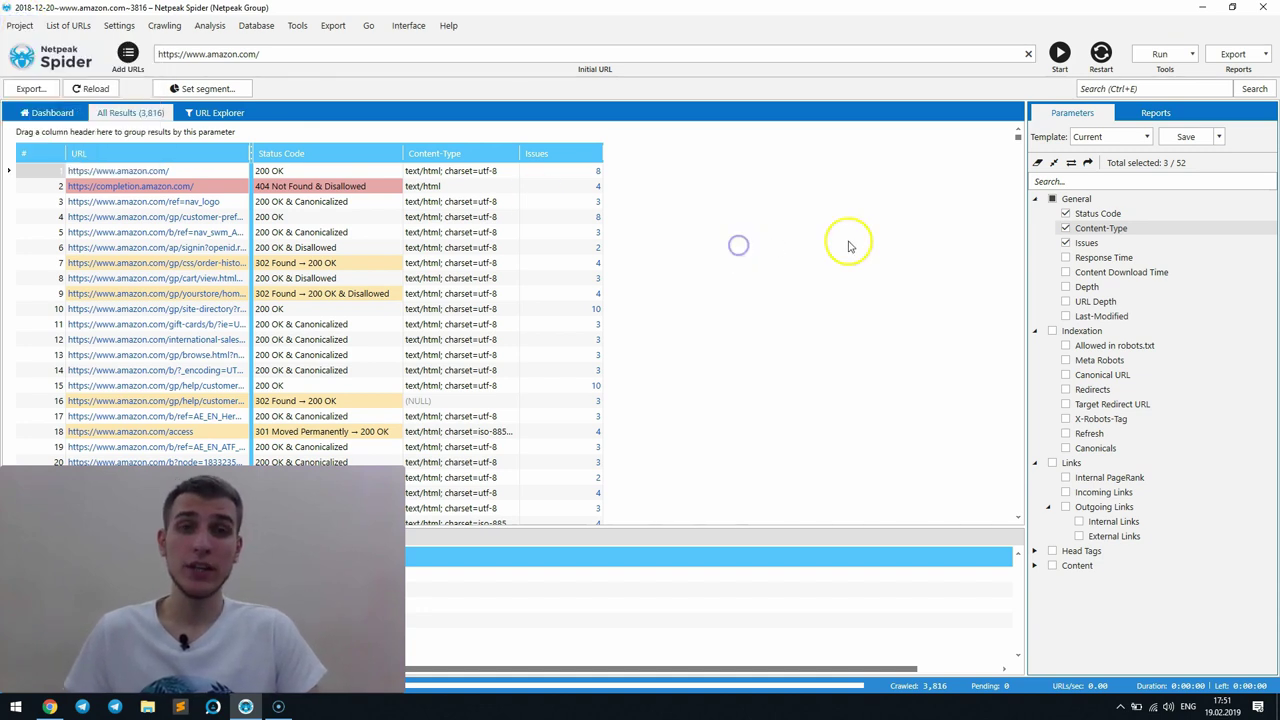
- Apply the For PageRank parameter template and sync the results table with its parameters
{"action": "left_click", "coordinate": [1119, 139]}
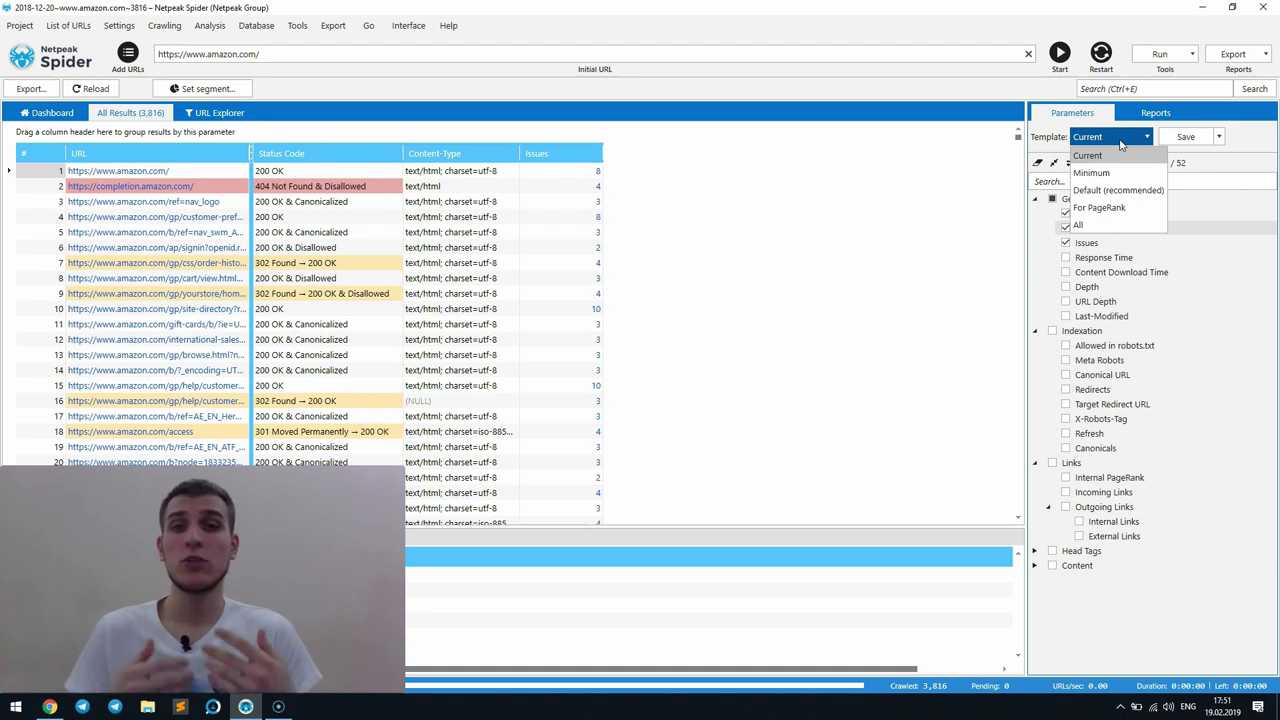
{"action": "left_click", "coordinate": [1118, 207]}
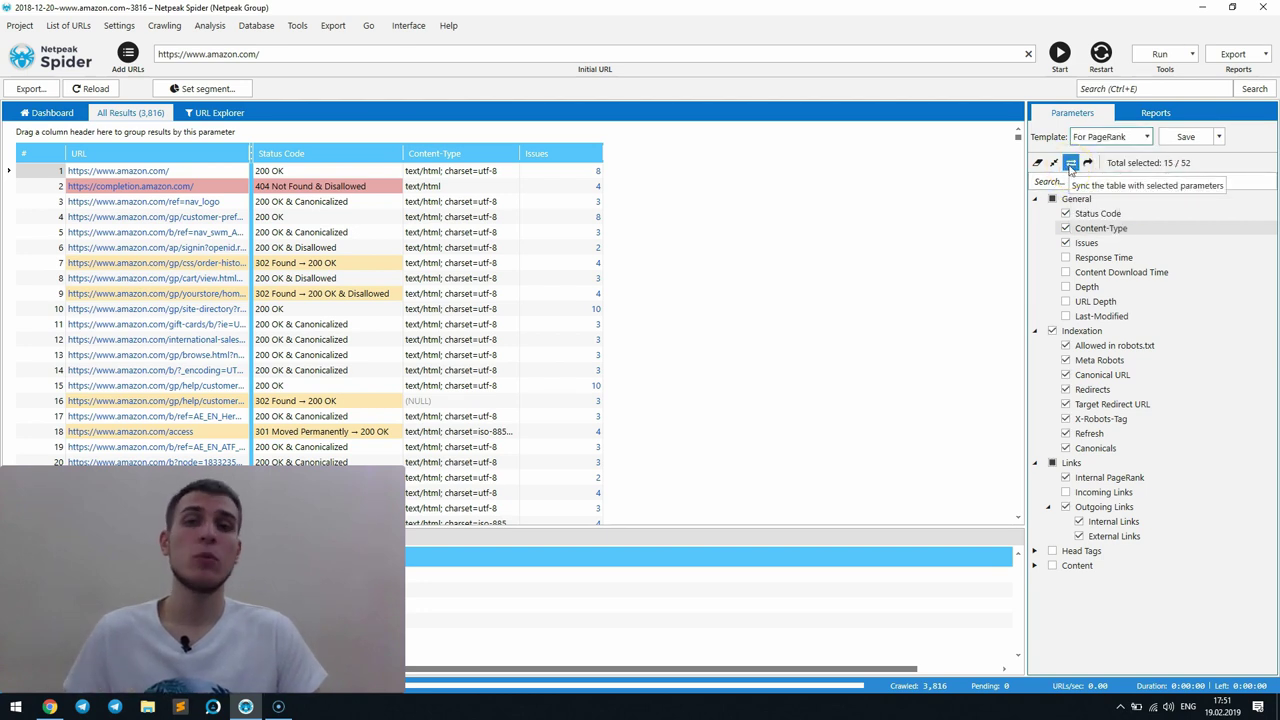
{"action": "left_click", "coordinate": [1071, 164]}
{"action": "left_click", "coordinate": [1100, 330]}
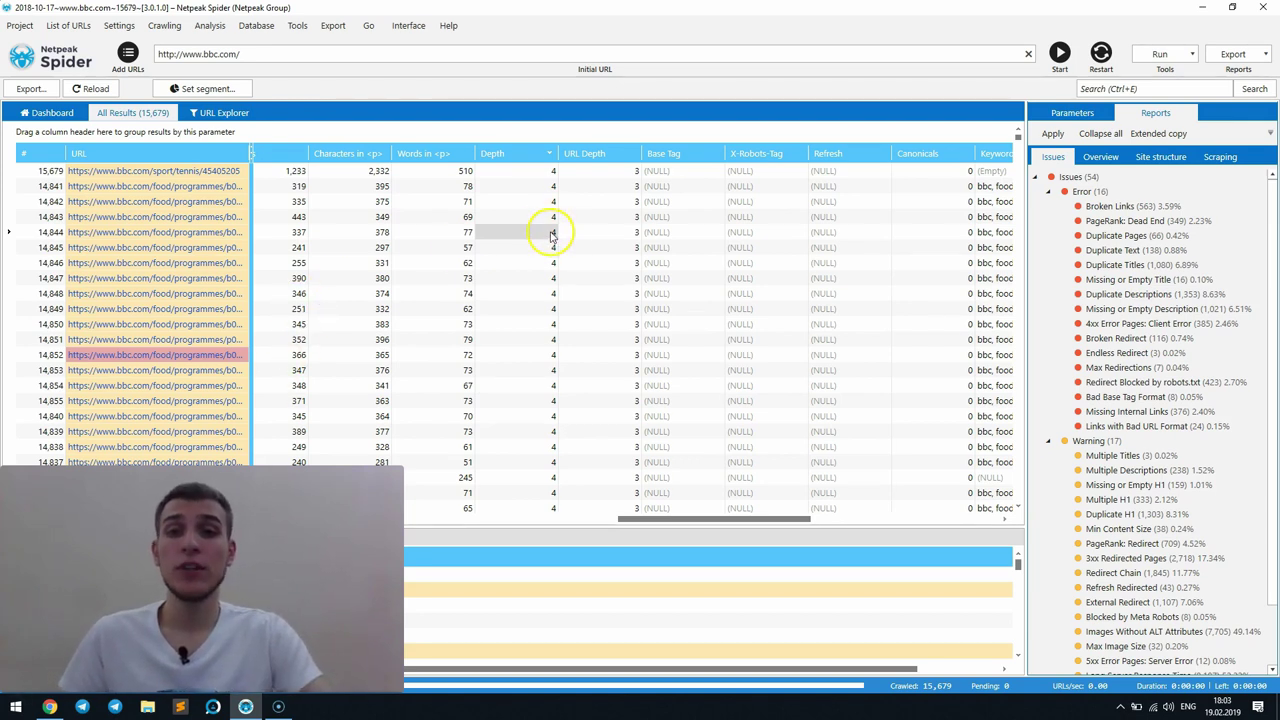
{"action": "left_click", "coordinate": [588, 232]}
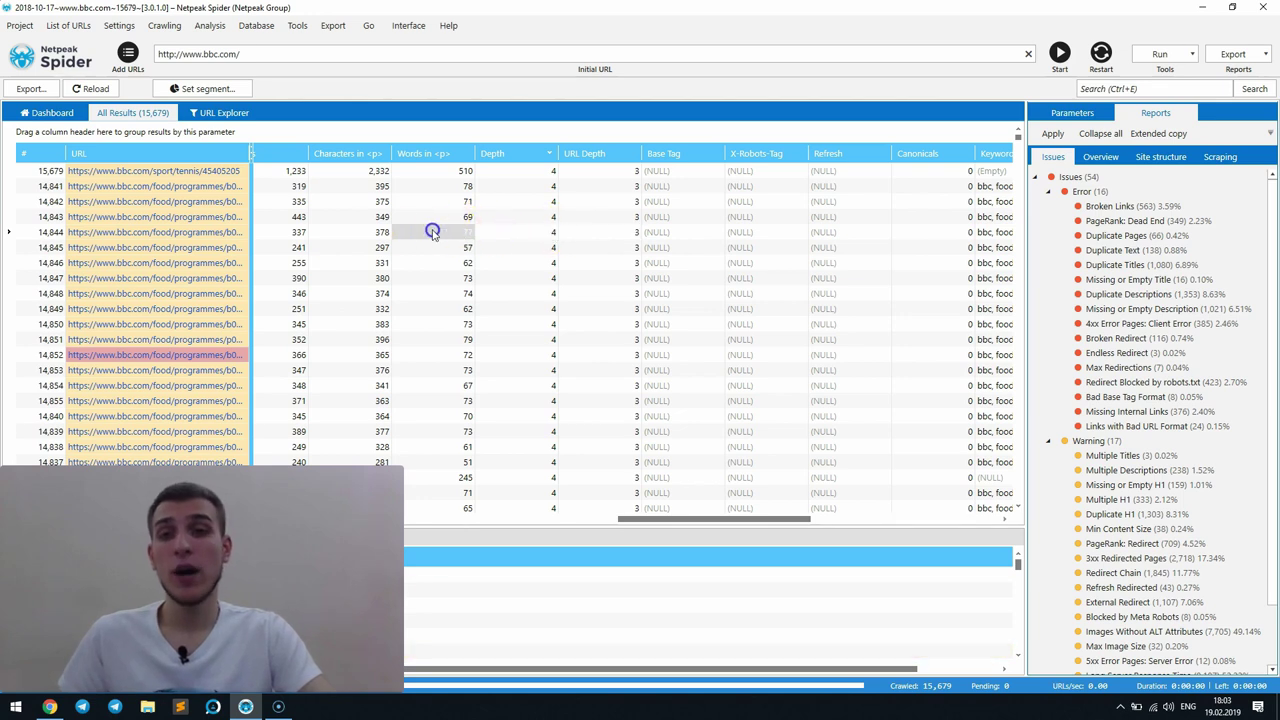
{"action": "scroll", "coordinate": [420, 224], "scroll_direction": "left", "scroll_amount": 1}
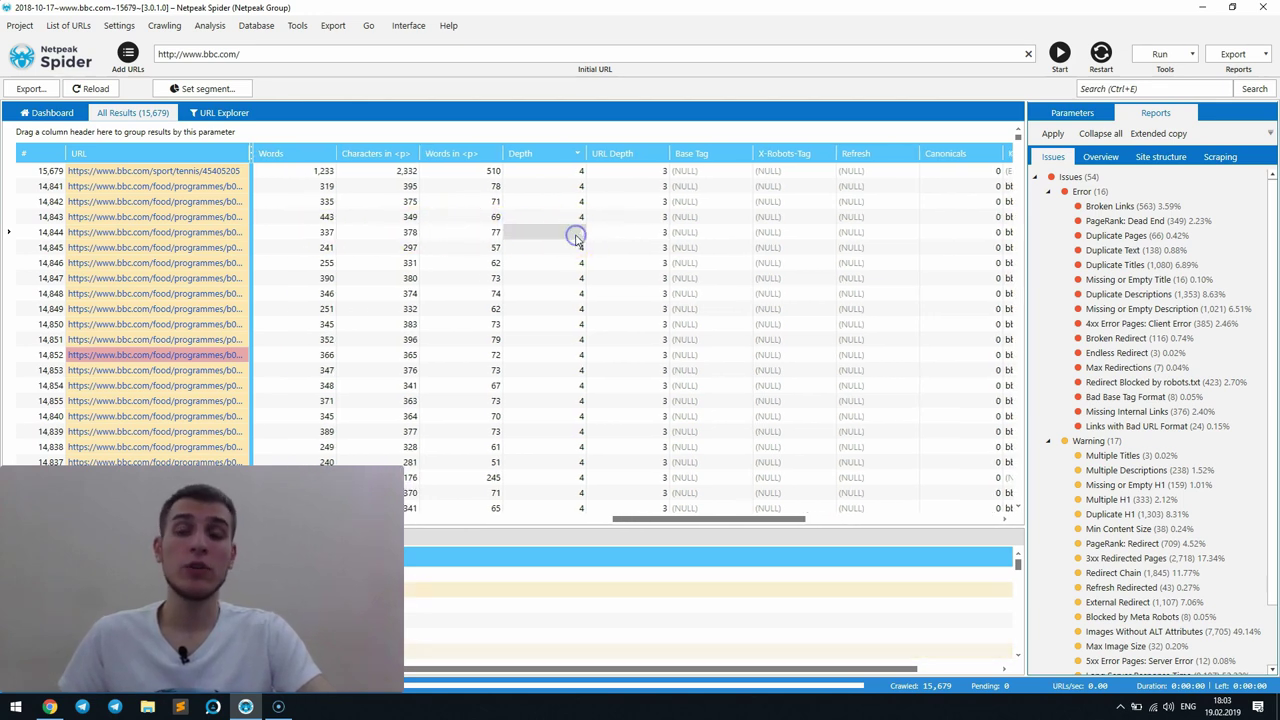
{"action": "right_click", "coordinate": [577, 236]}
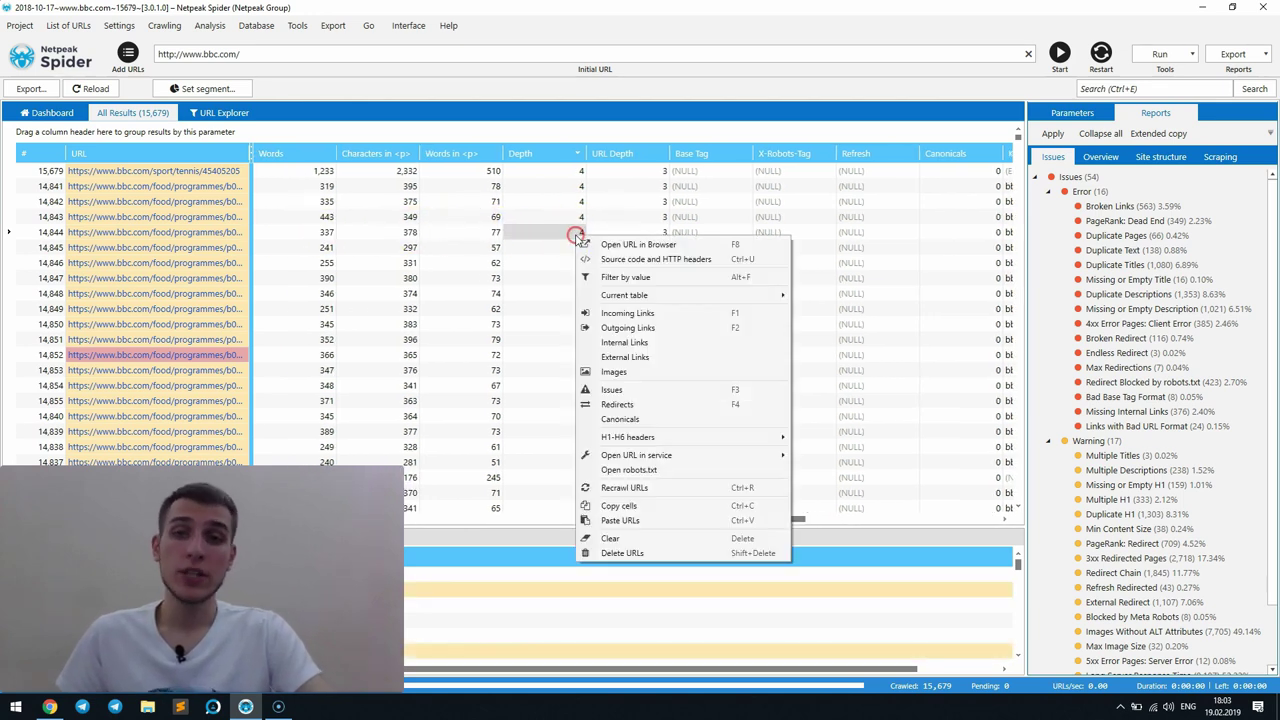
{"action": "left_click", "coordinate": [618, 279]}
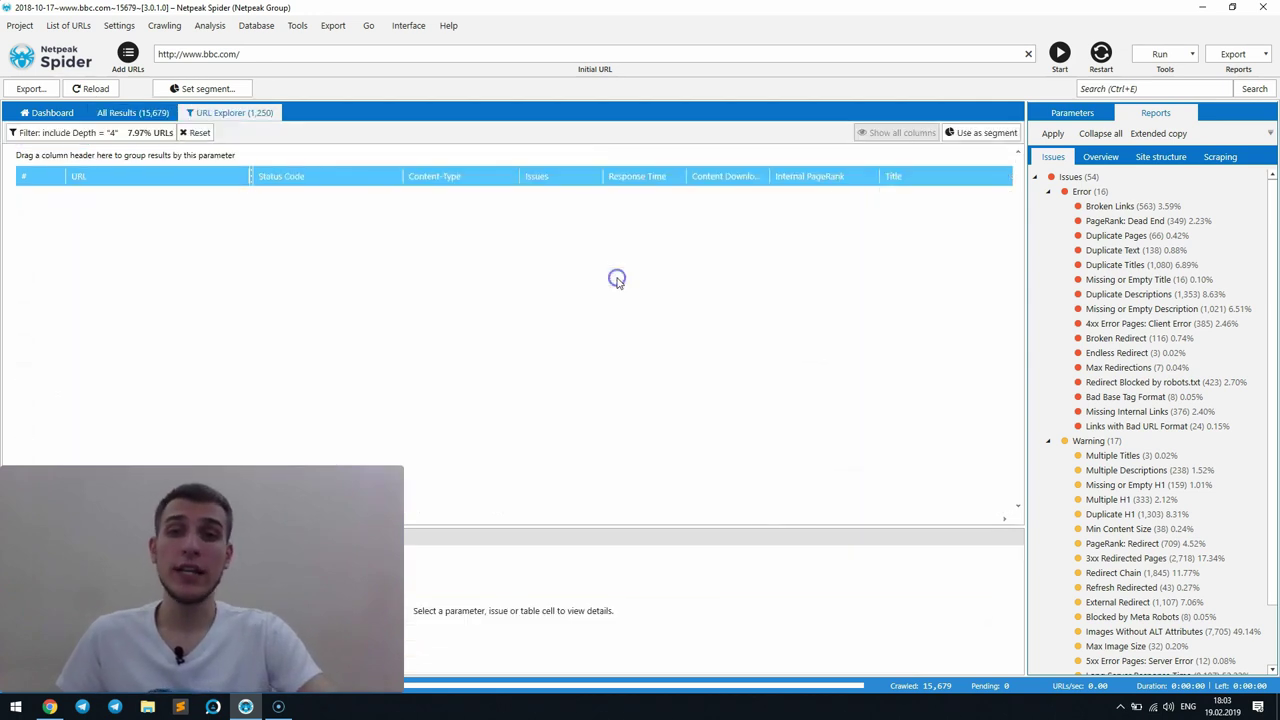